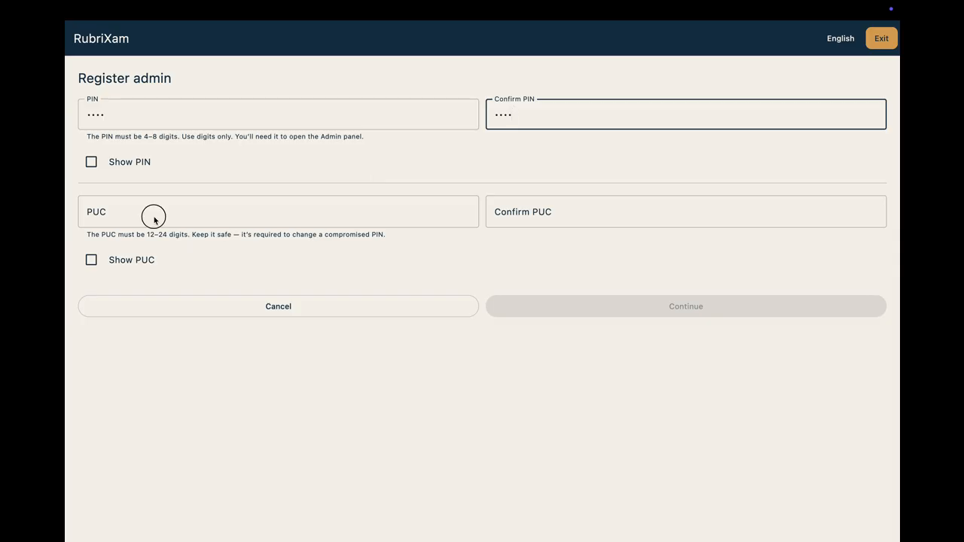
Step: Enter a PUC for the admin account and repeat it in the confirmation field
{"action": "left_click", "coordinate": [150, 215]}
{"action": "type", "text": "1234567"}
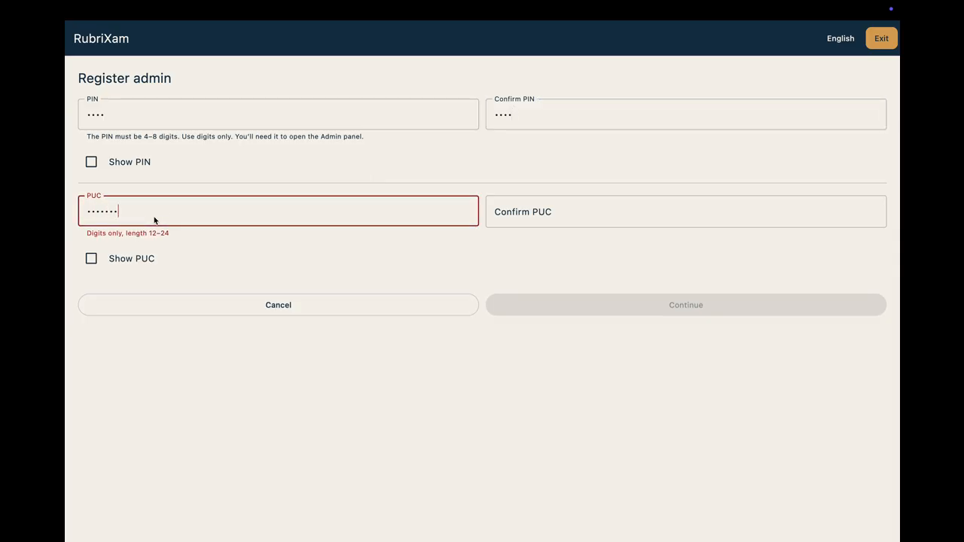
{"action": "type", "text": "89012"}
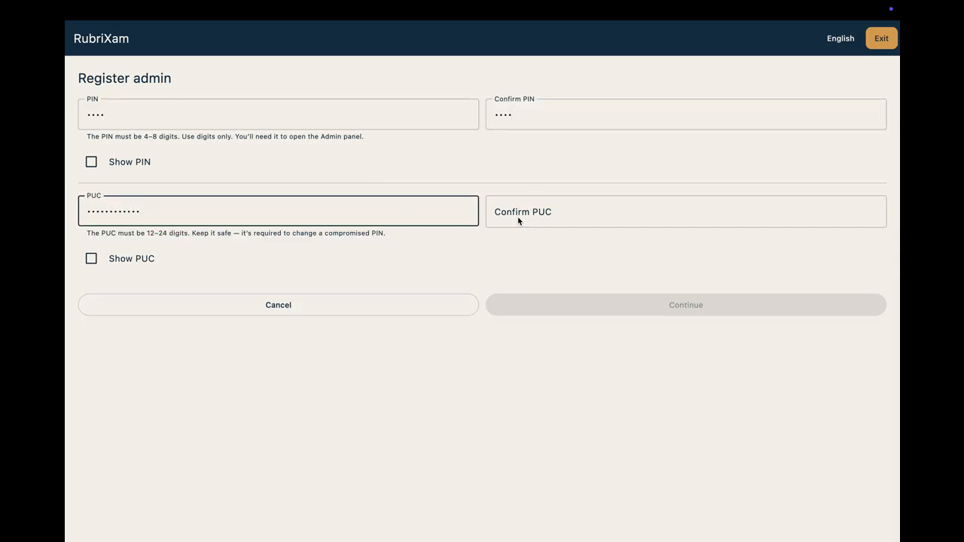
{"action": "left_click", "coordinate": [518, 218]}
{"action": "type", "text": "1234567"}
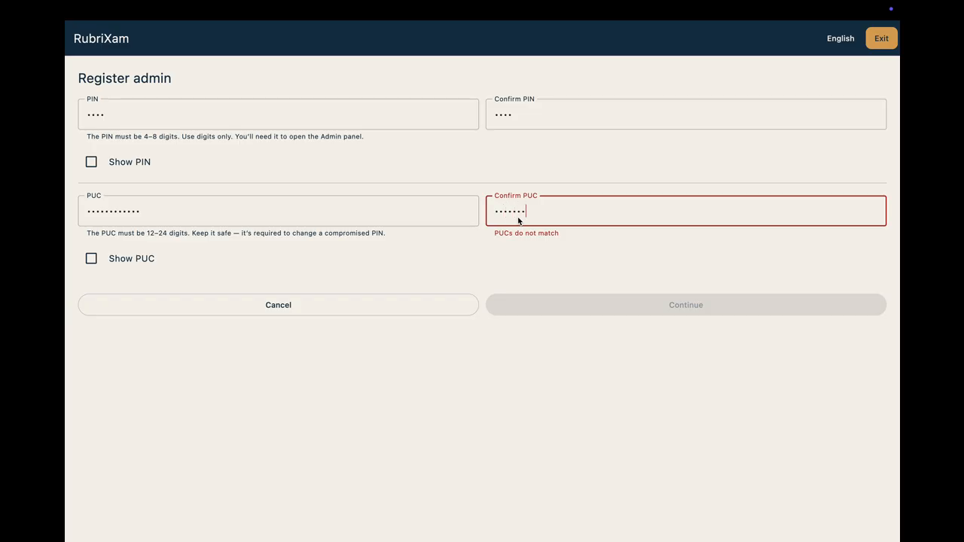
{"action": "type", "text": "89012"}
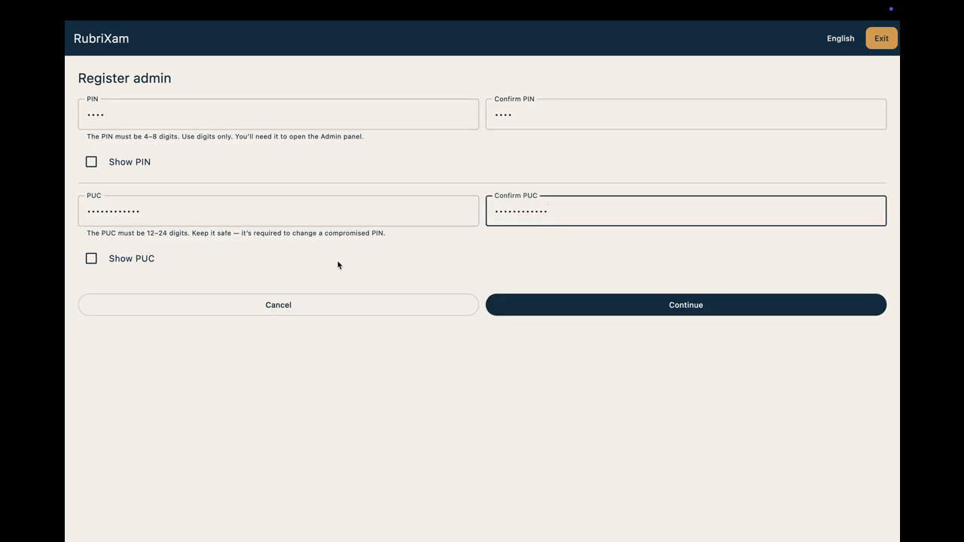
Step: Check the entered PIN and PUC by revealing and hiding each, and submit the admin registration
{"action": "left_click", "coordinate": [91, 162]}
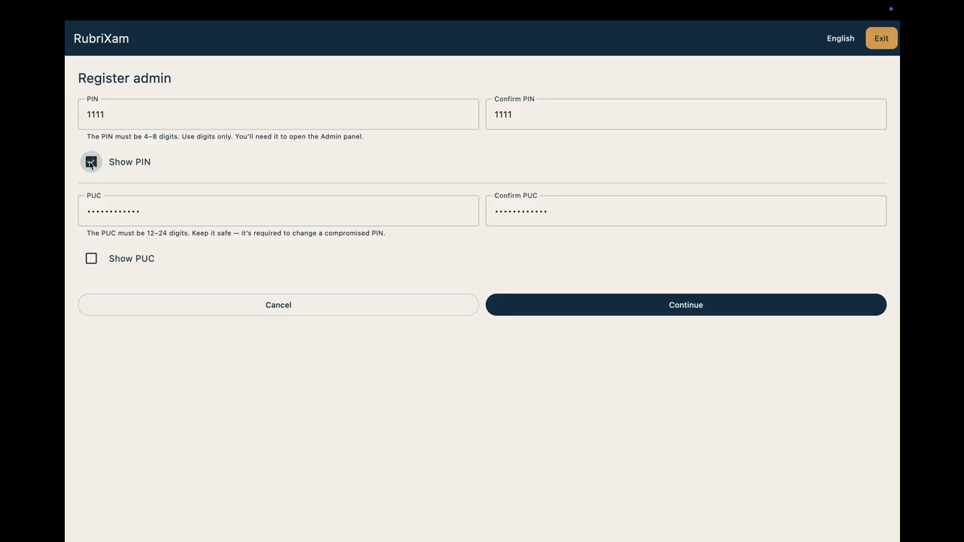
{"action": "left_click", "coordinate": [91, 162]}
{"action": "left_click", "coordinate": [91, 259]}
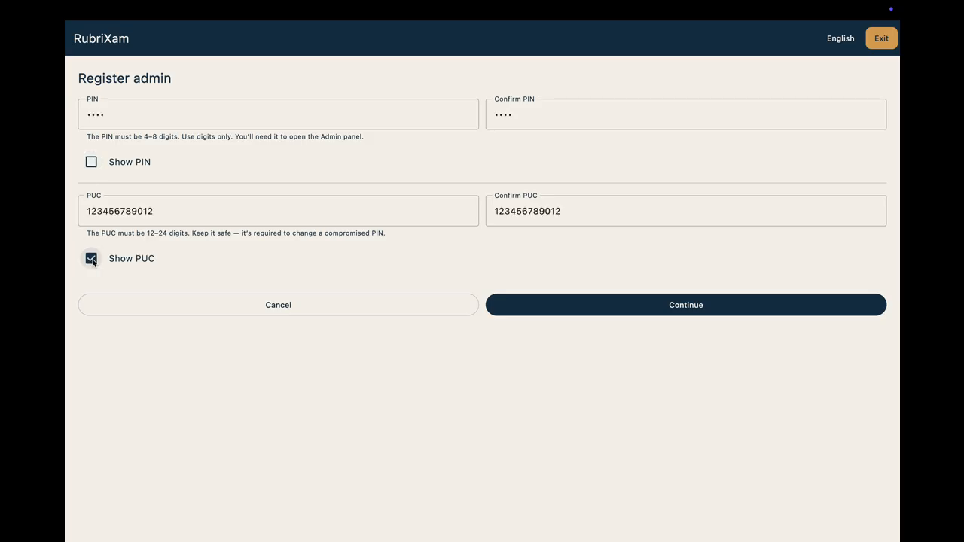
{"action": "left_click", "coordinate": [91, 259]}
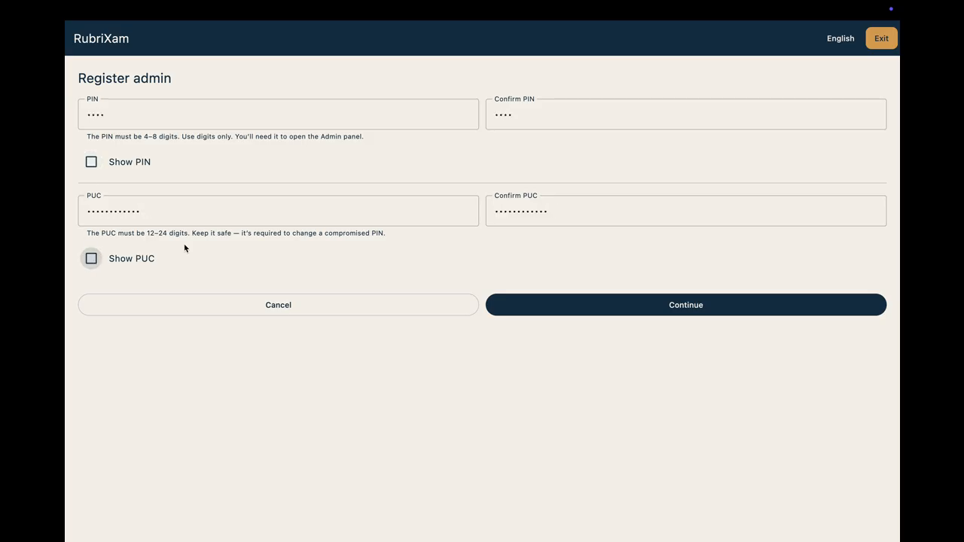
{"action": "left_click", "coordinate": [600, 305]}
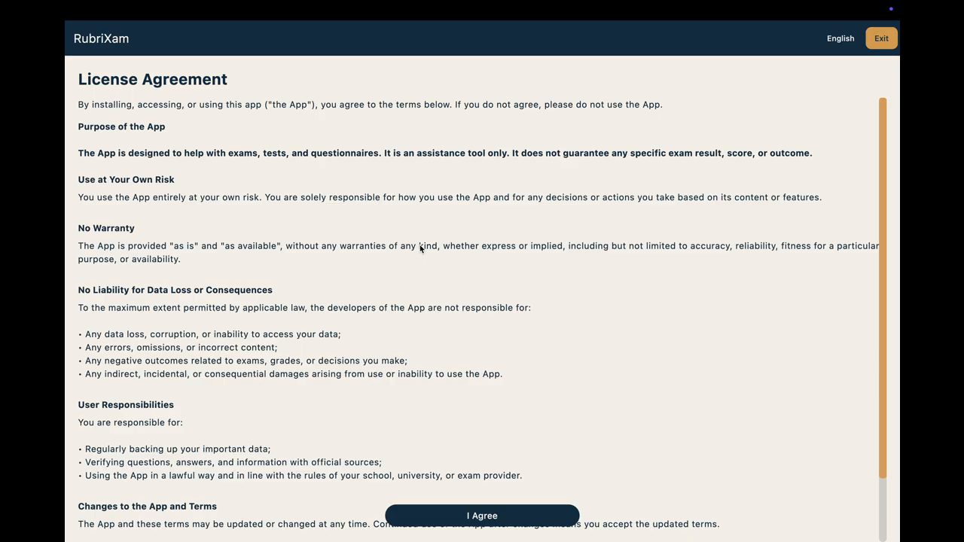
Step: Read through the License Agreement and accept it
{"action": "scroll", "coordinate": [420, 248], "scroll_direction": "down", "scroll_amount": 3}
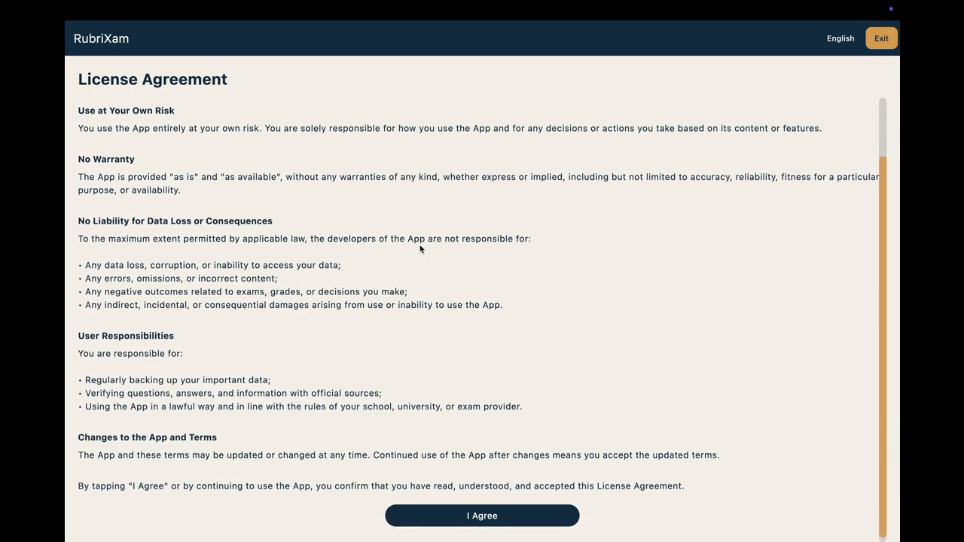
{"action": "scroll", "coordinate": [420, 248], "scroll_direction": "up", "scroll_amount": 3}
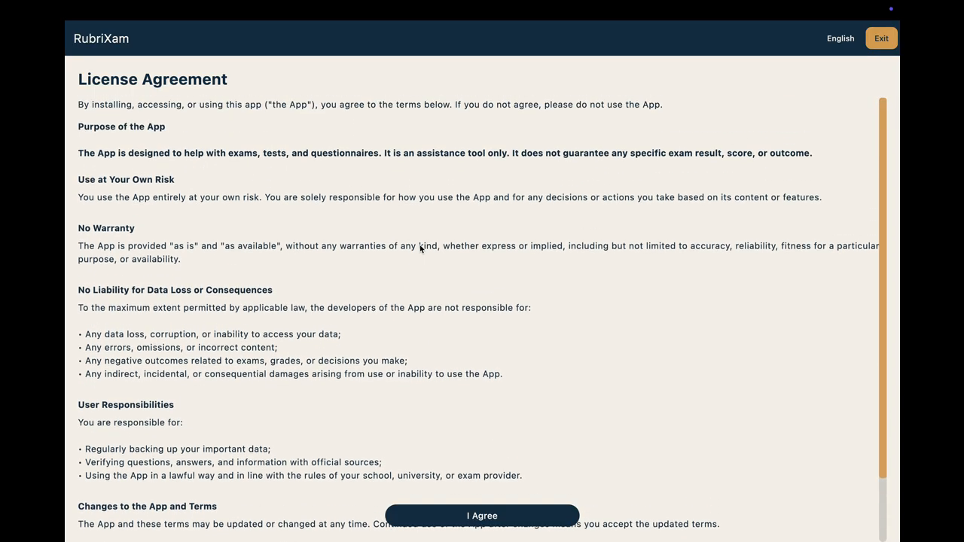
{"action": "scroll", "coordinate": [420, 248], "scroll_direction": "down", "scroll_amount": 3}
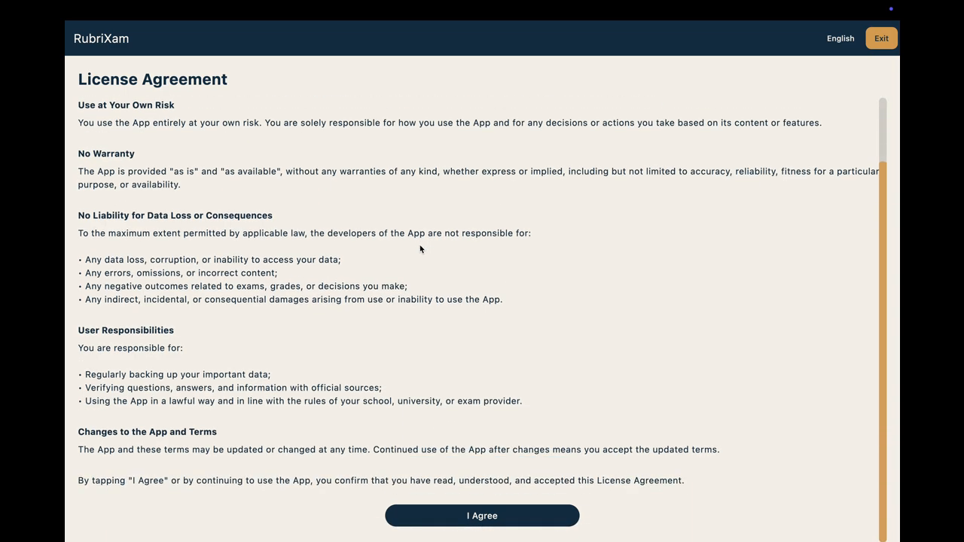
{"action": "left_click", "coordinate": [524, 521]}
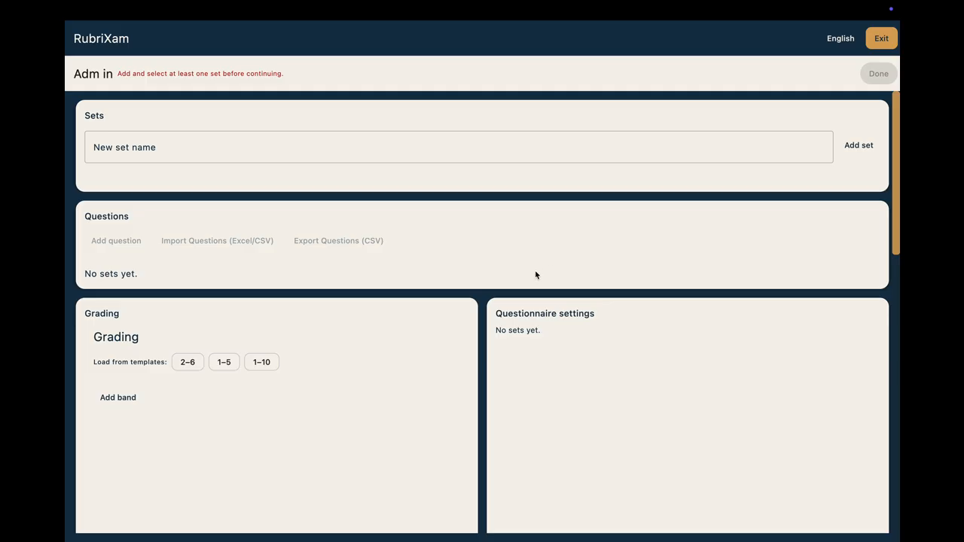
Step: Look over the admin page sections and add a question set named English
{"action": "scroll", "coordinate": [535, 273], "scroll_direction": "down", "scroll_amount": 5}
{"action": "scroll", "coordinate": [535, 274], "scroll_direction": "down", "scroll_amount": 5}
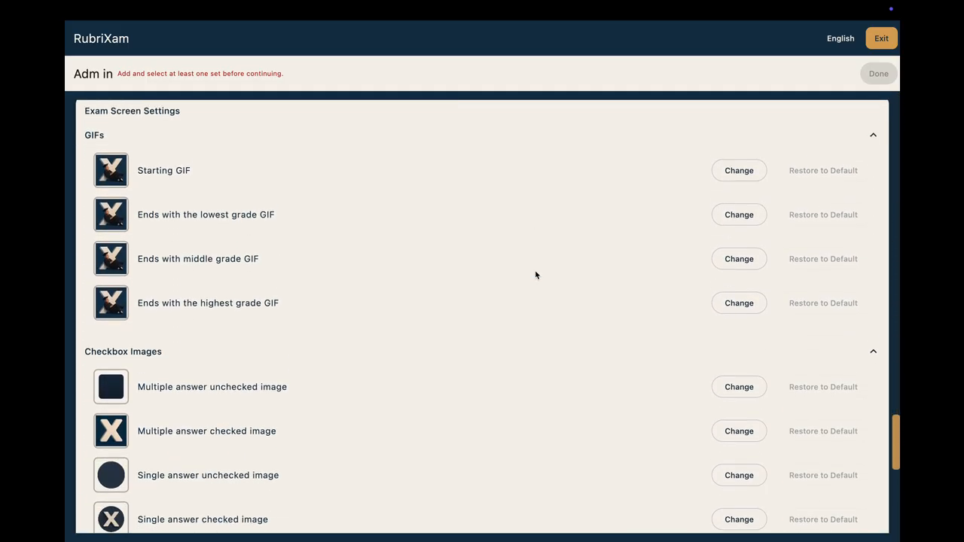
{"action": "scroll", "coordinate": [535, 274], "scroll_direction": "up", "scroll_amount": 10}
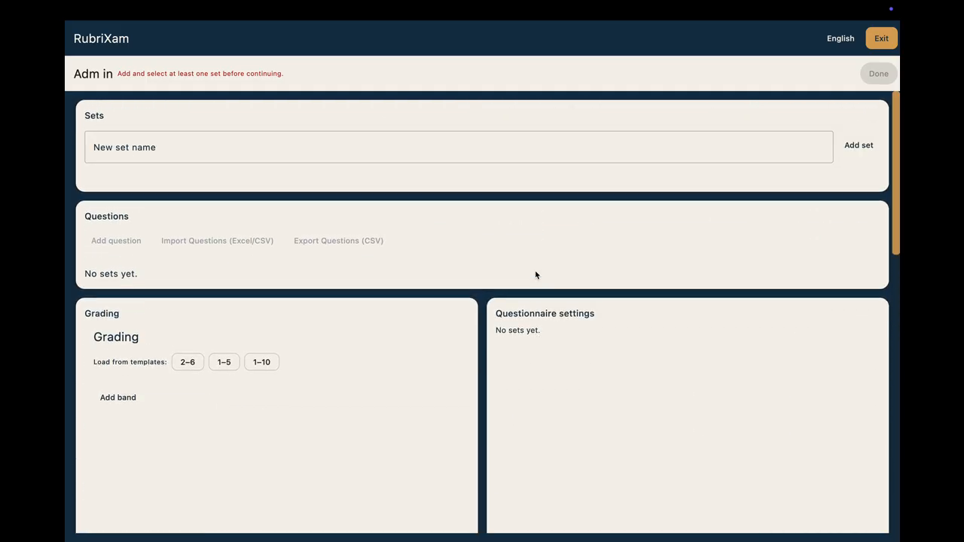
{"action": "scroll", "coordinate": [361, 241], "scroll_direction": "down", "scroll_amount": 1}
{"action": "scroll", "coordinate": [359, 240], "scroll_direction": "up", "scroll_amount": 1}
{"action": "left_click", "coordinate": [169, 153]}
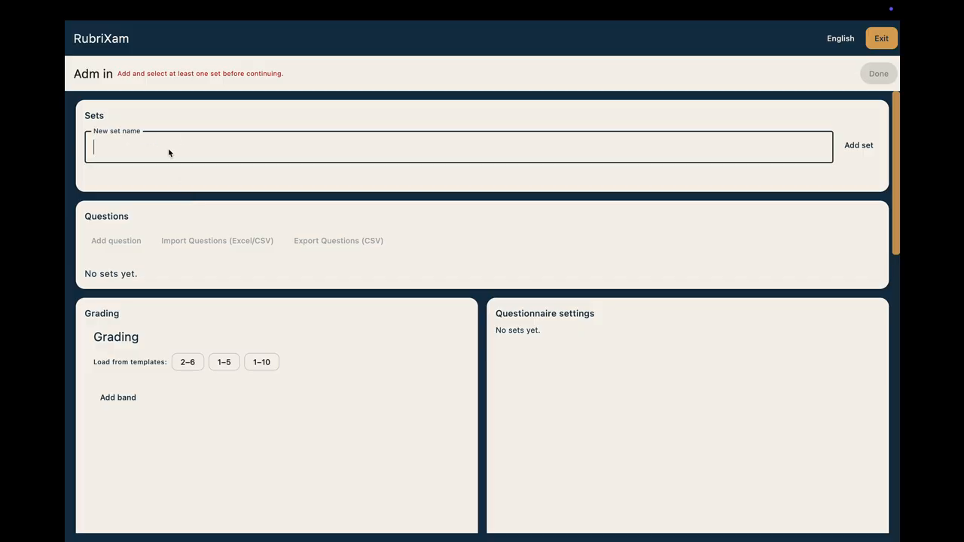
{"action": "type", "text": "English"}
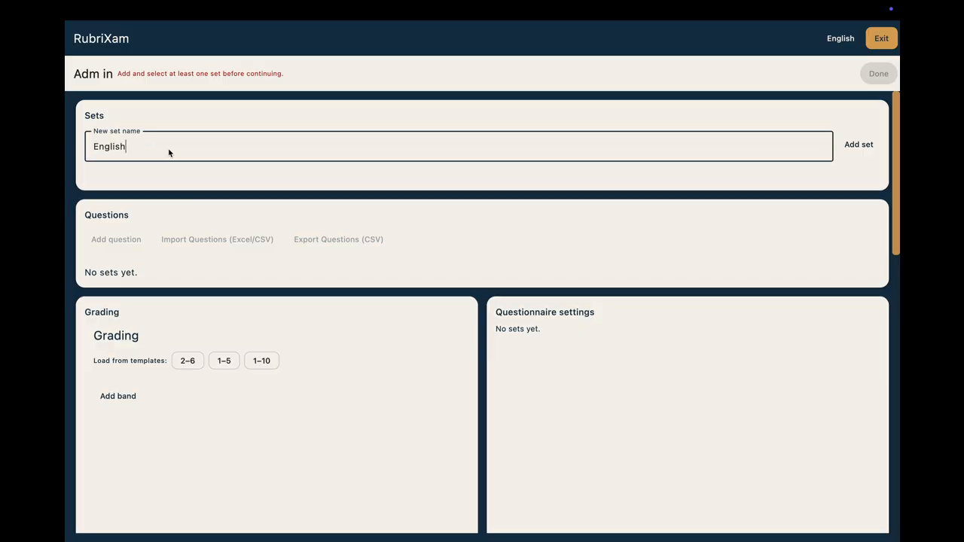
{"action": "left_click", "coordinate": [858, 144]}
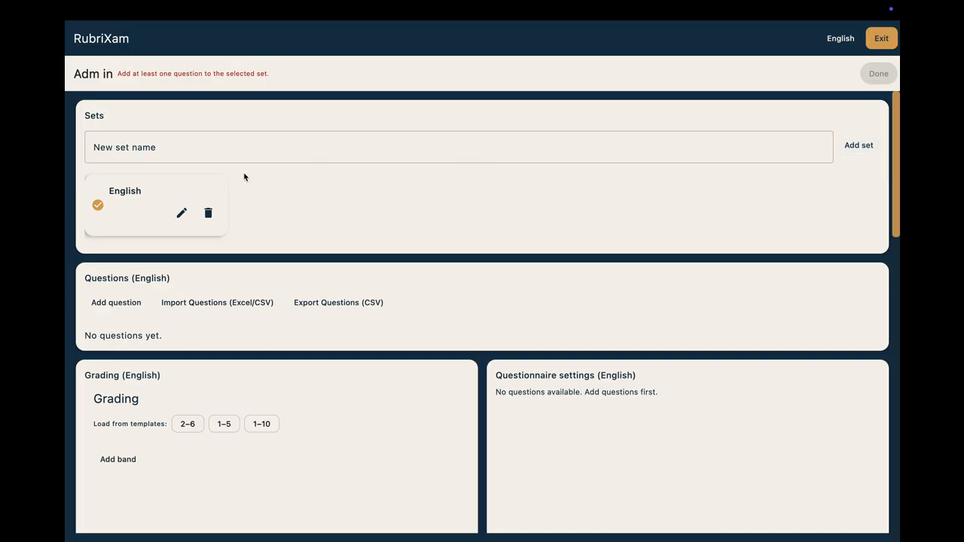
Step: Add a second set named Math and delete it again
{"action": "type", "text": "Math"}
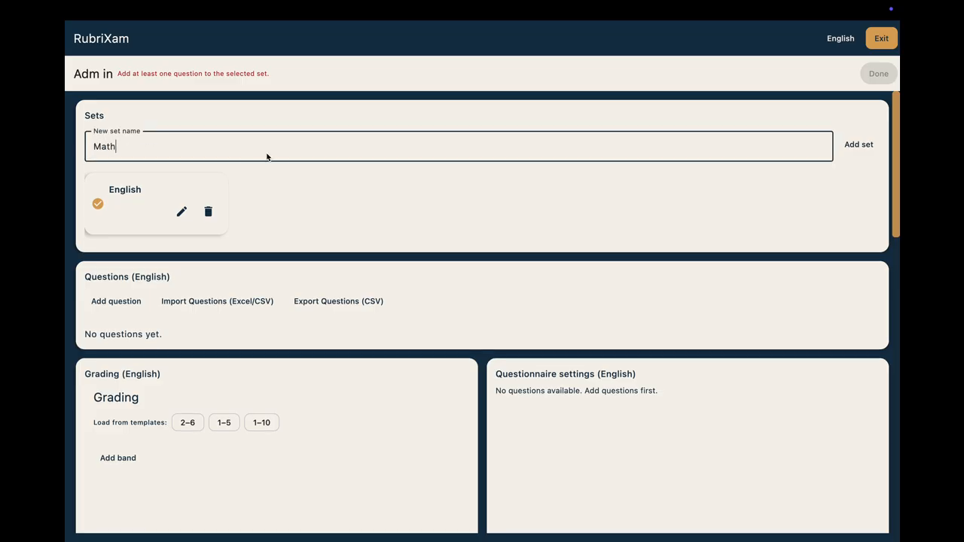
{"action": "left_click", "coordinate": [858, 145]}
{"action": "left_click", "coordinate": [358, 213]}
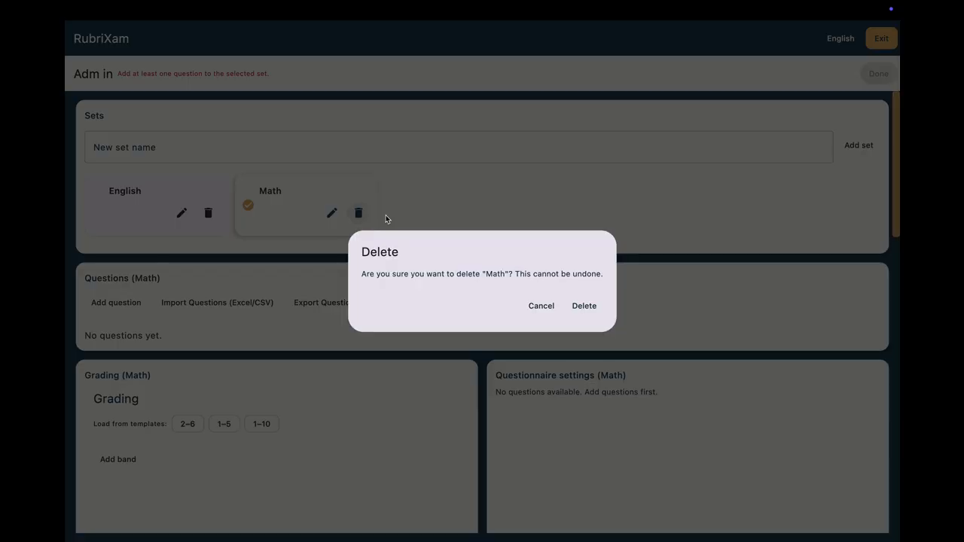
{"action": "left_click", "coordinate": [585, 306]}
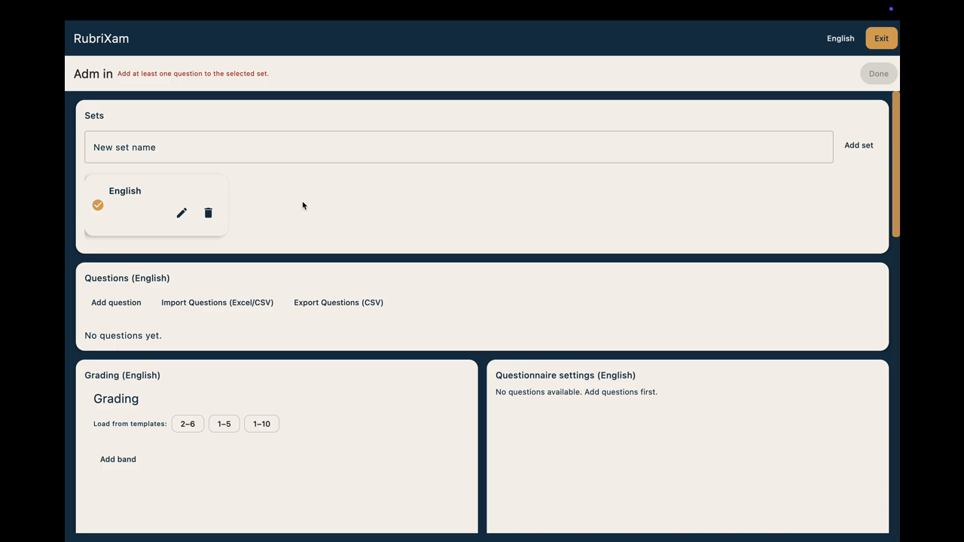
Step: Create a new question in the English set with the text "What is this?"
{"action": "scroll", "coordinate": [303, 205], "scroll_direction": "down", "scroll_amount": 3}
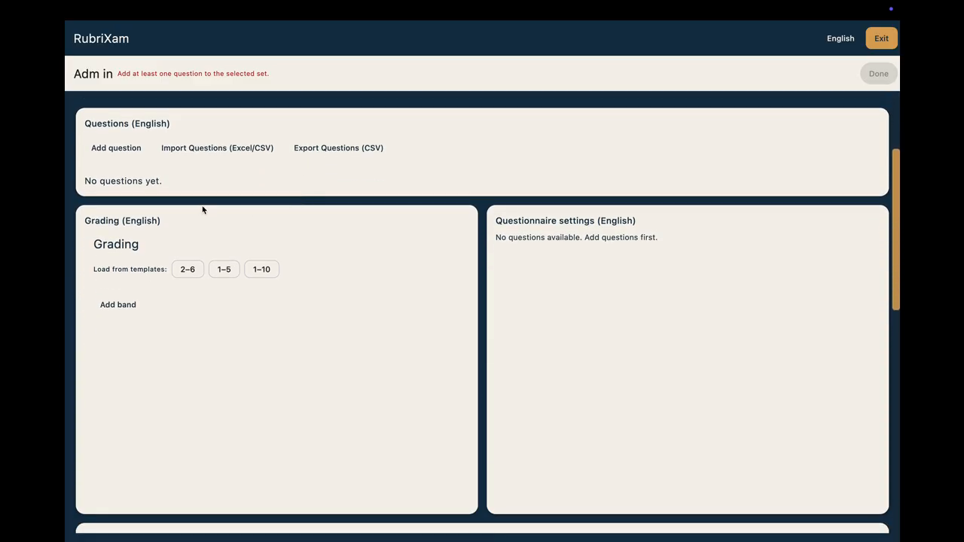
{"action": "left_click", "coordinate": [116, 147]}
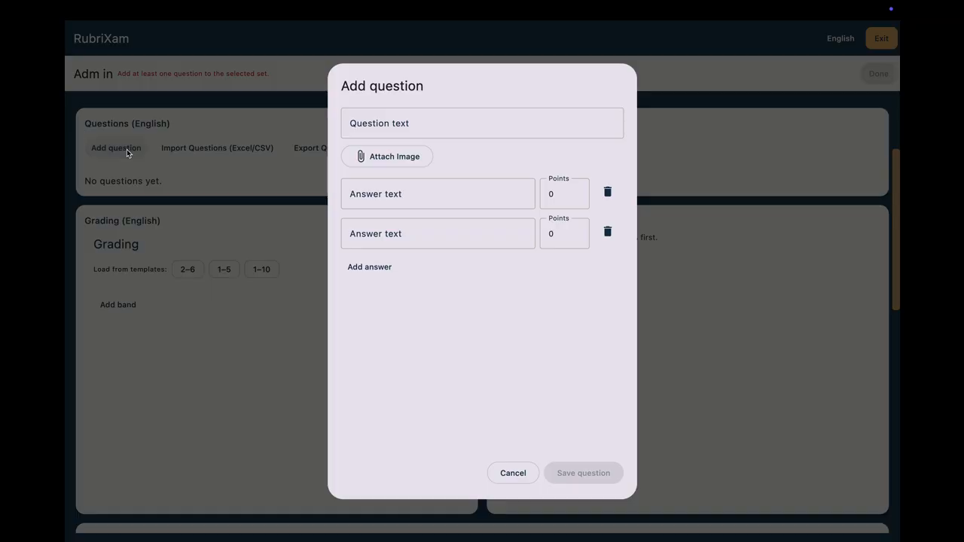
{"action": "left_click", "coordinate": [443, 130]}
{"action": "type", "text": "W"}
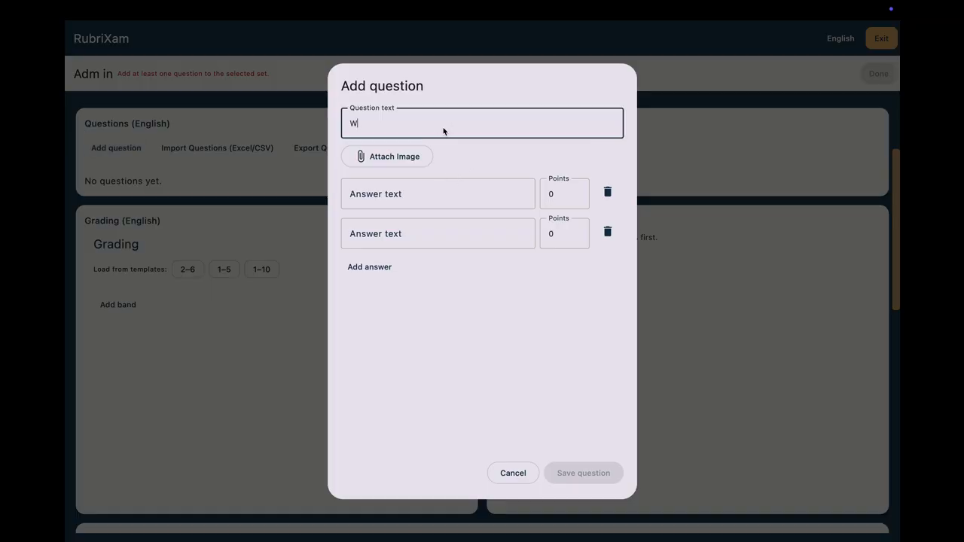
{"action": "type", "text": "hat is this?"}
Step: Give the question three answers reading Nothing, Something and Anyting, adding an extra answer row for the third
{"action": "left_click", "coordinate": [421, 189]}
{"action": "type", "text": "N"}
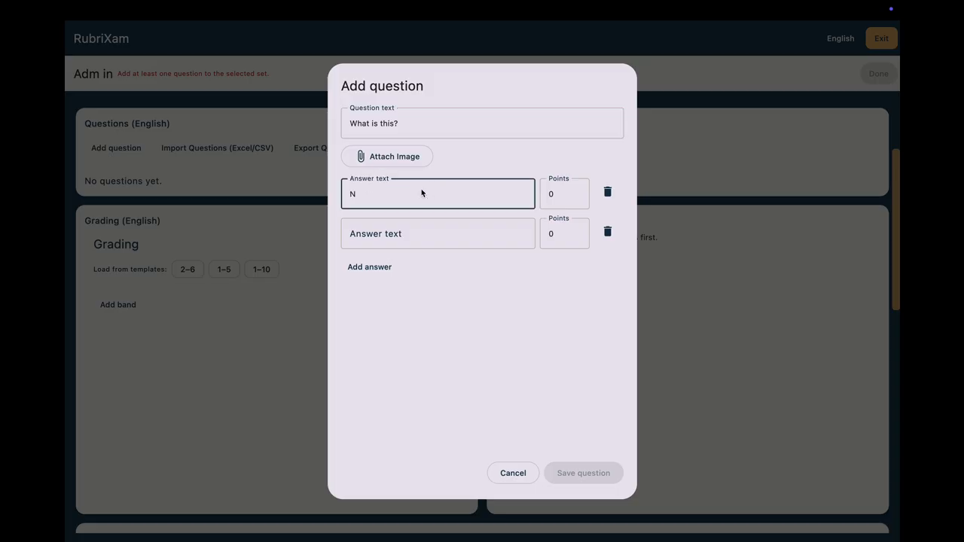
{"action": "type", "text": "othing"}
{"action": "left_click", "coordinate": [386, 236]}
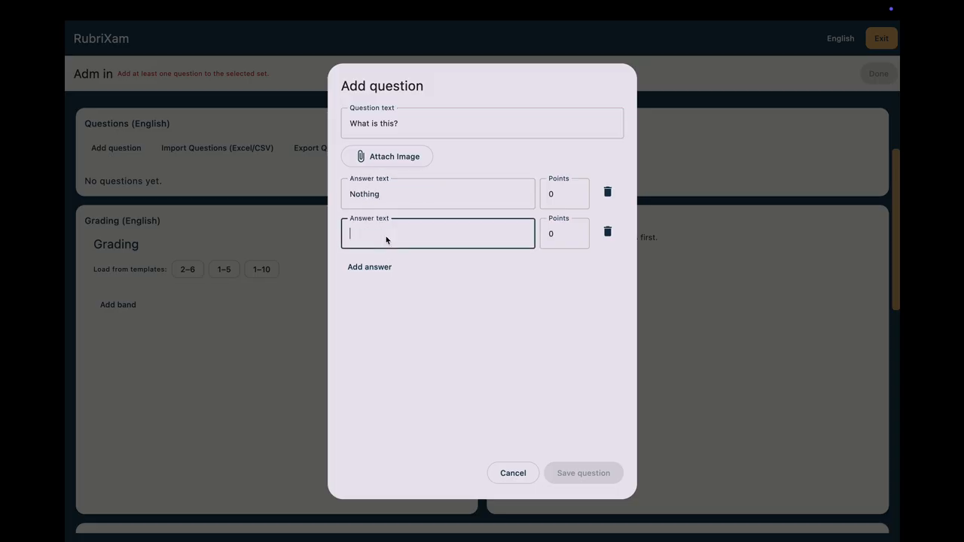
{"action": "type", "text": "Something"}
{"action": "left_click", "coordinate": [367, 266]}
{"action": "left_click", "coordinate": [381, 278]}
{"action": "type", "text": "A"}
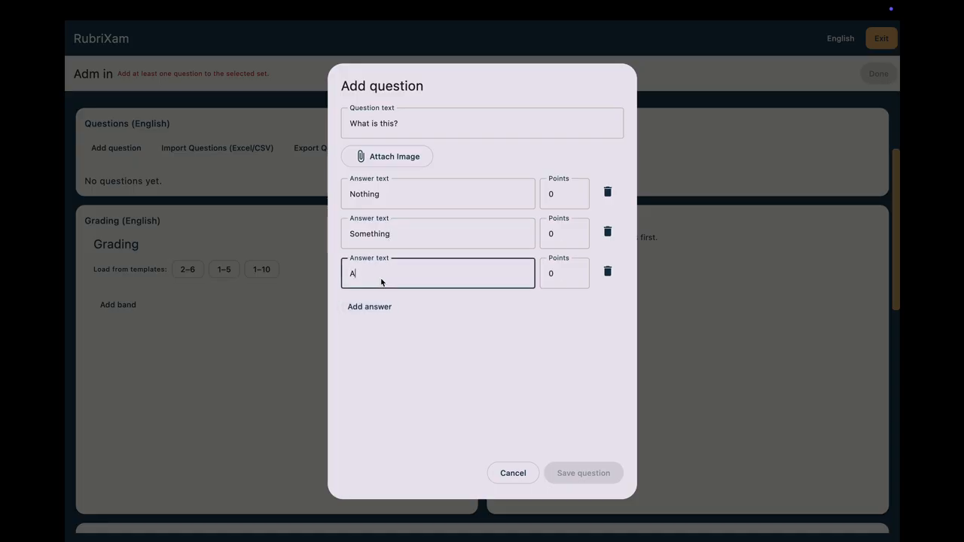
{"action": "type", "text": "nyting"}
Step: Set the points of the answers Something and Nothing to 1 each and save the question
{"action": "left_click", "coordinate": [560, 234]}
{"action": "type", "text": "1"}
{"action": "left_click", "coordinate": [560, 195]}
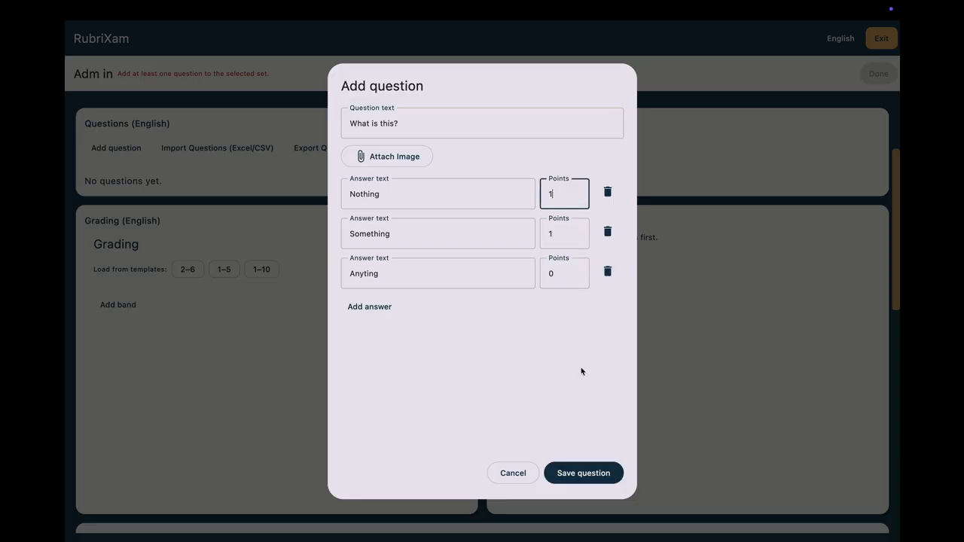
{"action": "type", "text": "1"}
{"action": "left_click", "coordinate": [569, 473]}
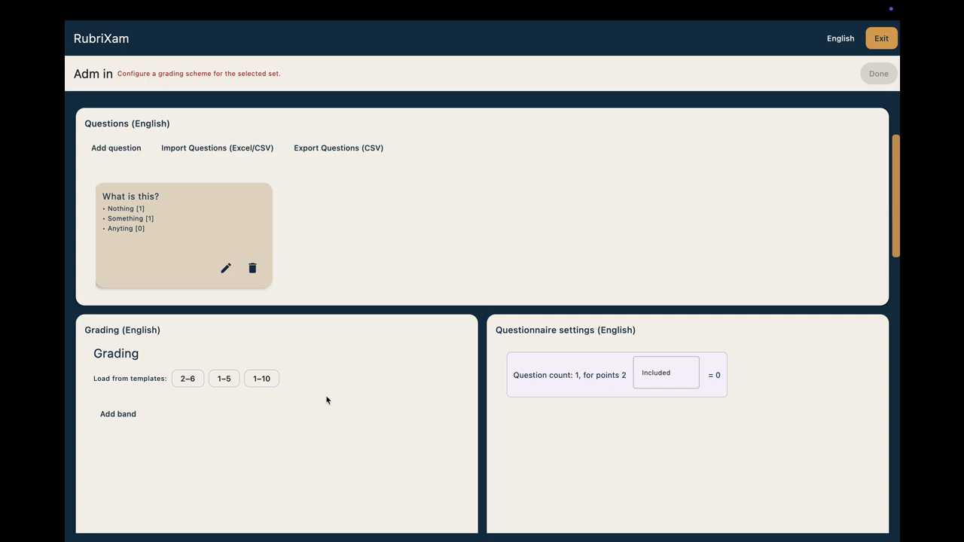
Step: Import questions into the English set from imported.csv in the RubriXam_Questions_English folder on the Desktop
{"action": "scroll", "coordinate": [327, 399], "scroll_direction": "up", "scroll_amount": 3}
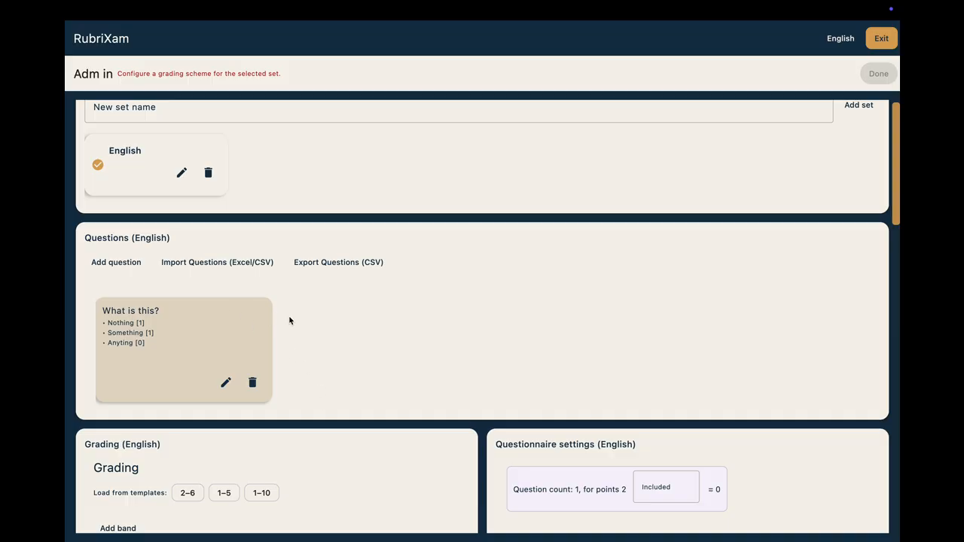
{"action": "left_click", "coordinate": [209, 267]}
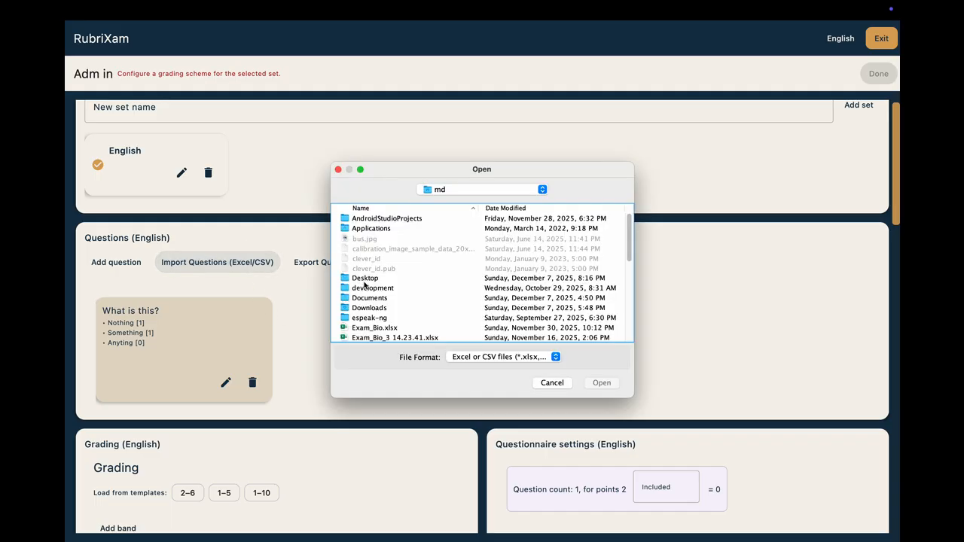
{"action": "double_click", "coordinate": [364, 279]}
{"action": "scroll", "coordinate": [385, 287], "scroll_direction": "down", "scroll_amount": 5}
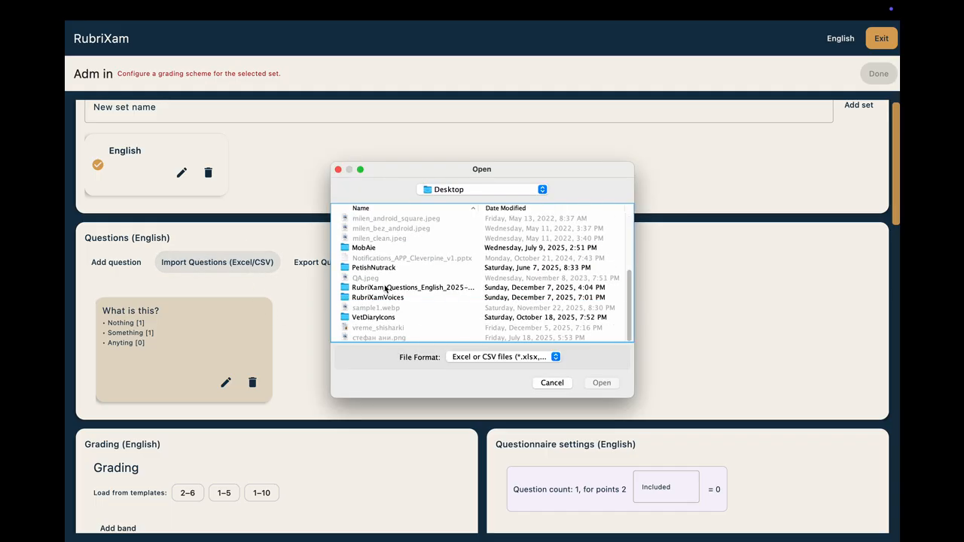
{"action": "double_click", "coordinate": [385, 288]}
{"action": "left_click", "coordinate": [378, 234]}
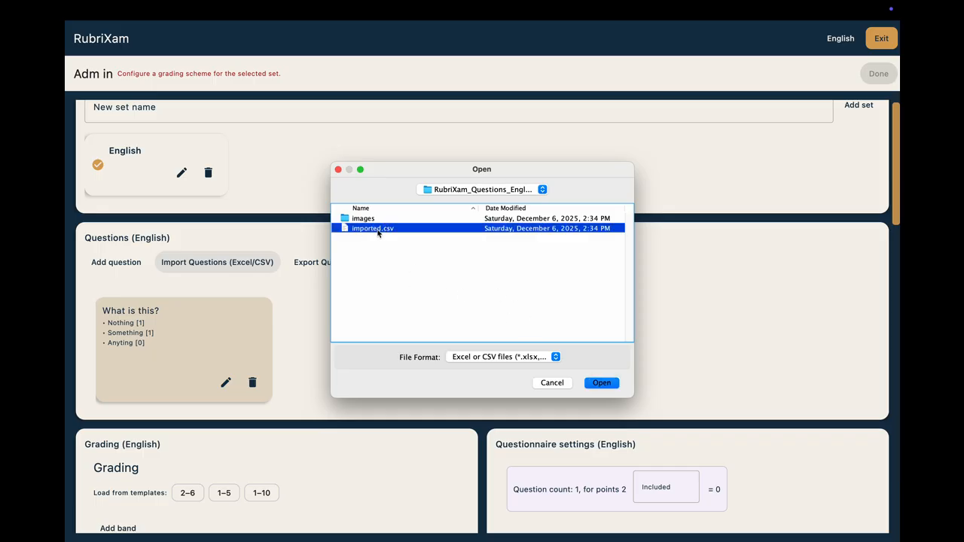
{"action": "left_click", "coordinate": [598, 380]}
{"action": "left_click", "coordinate": [557, 305]}
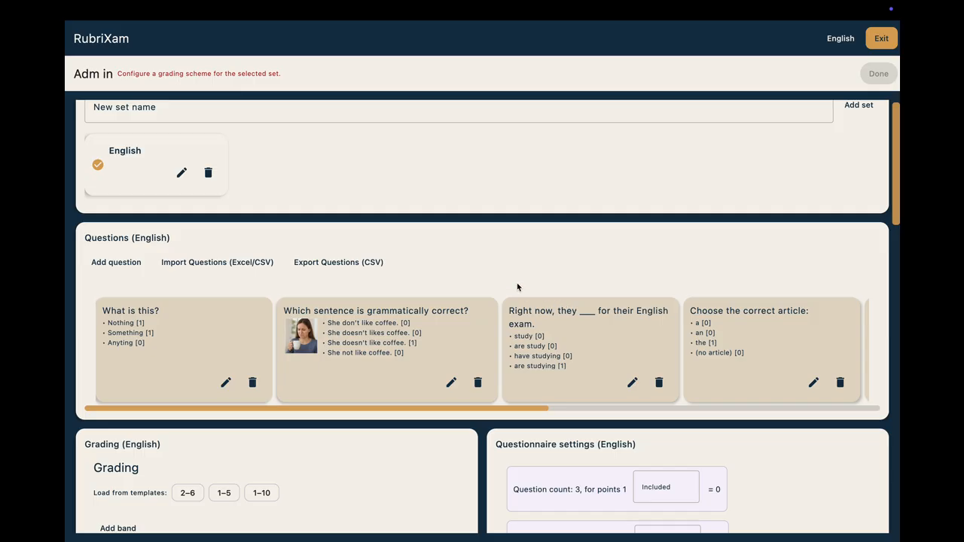
{"action": "left_click", "coordinate": [341, 265]}
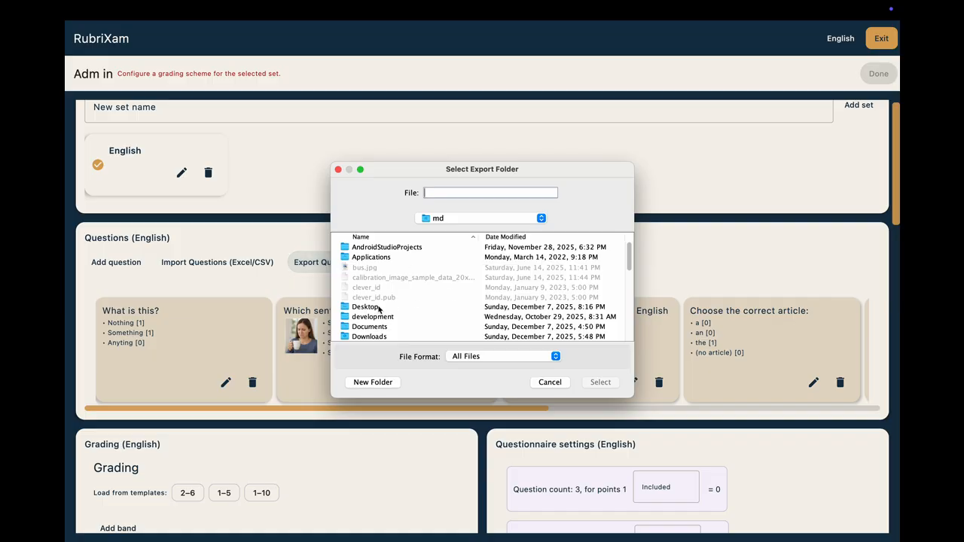
{"action": "double_click", "coordinate": [378, 309]}
{"action": "left_click", "coordinate": [549, 380]}
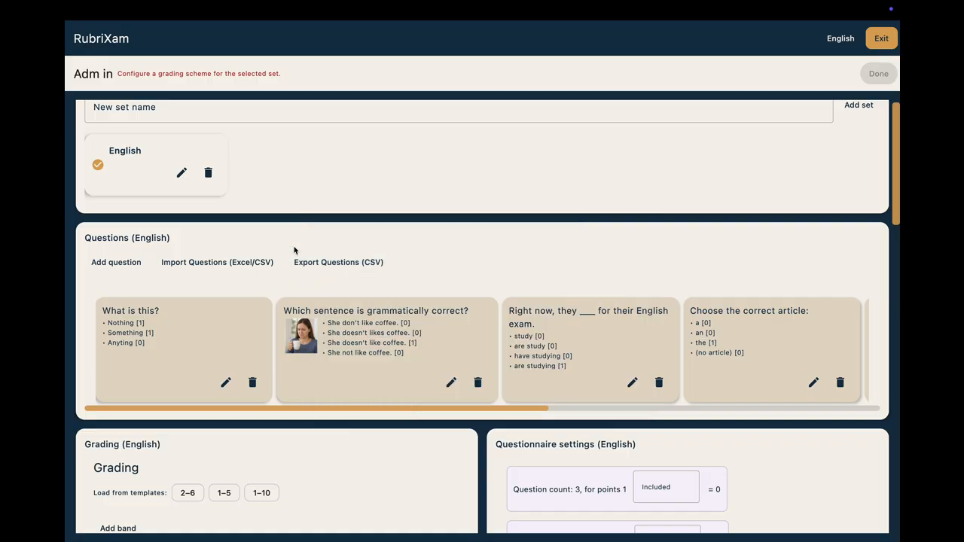
Step: Export the English set's questions as CSV to the Desktop folder
{"action": "left_click", "coordinate": [301, 262]}
{"action": "left_click", "coordinate": [358, 307]}
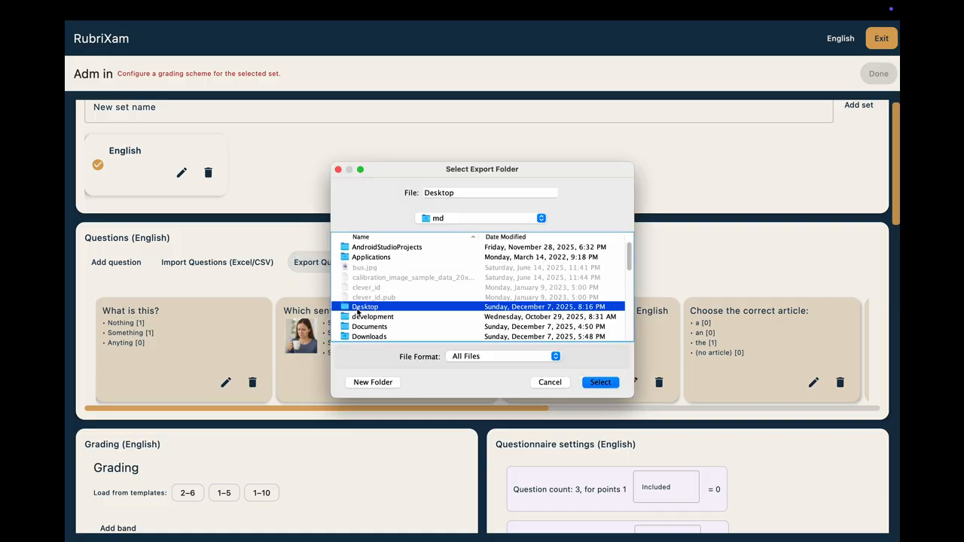
{"action": "left_click", "coordinate": [593, 384]}
{"action": "left_click", "coordinate": [533, 310]}
Step: Try the 2–6 and 1–5 grading templates, and load the 1–10 template for the English set
{"action": "scroll", "coordinate": [312, 367], "scroll_direction": "down", "scroll_amount": 2}
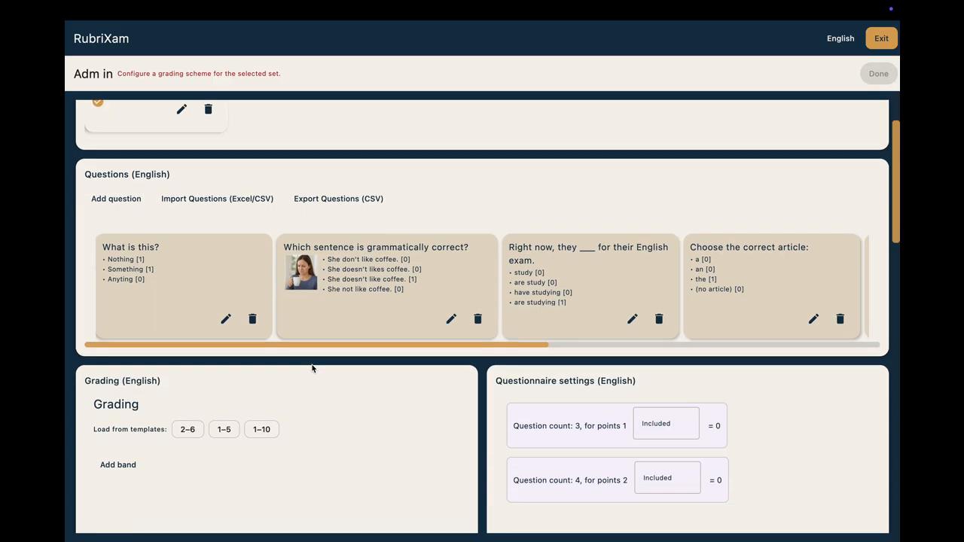
{"action": "scroll", "coordinate": [312, 368], "scroll_direction": "down", "scroll_amount": 5}
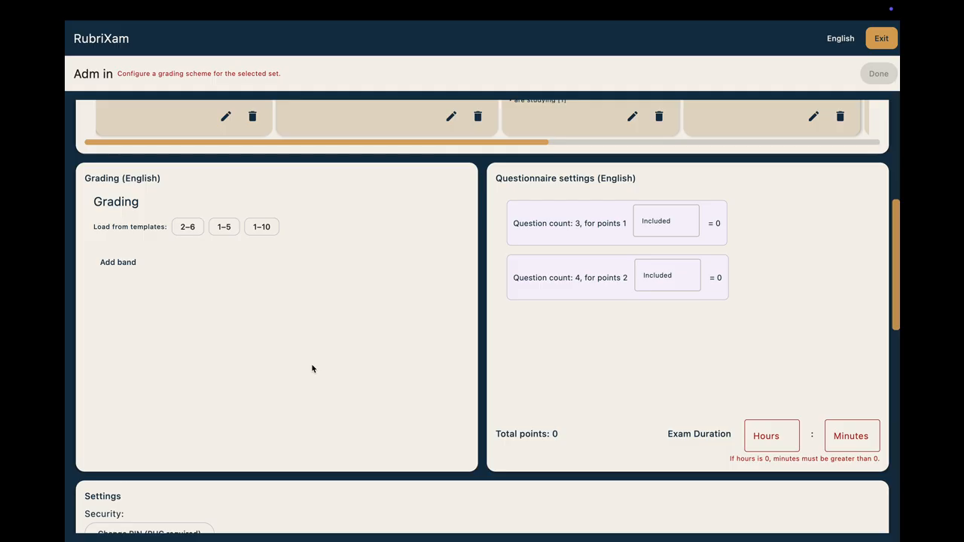
{"action": "left_click", "coordinate": [187, 227]}
{"action": "left_click", "coordinate": [223, 226]}
{"action": "left_click", "coordinate": [264, 226]}
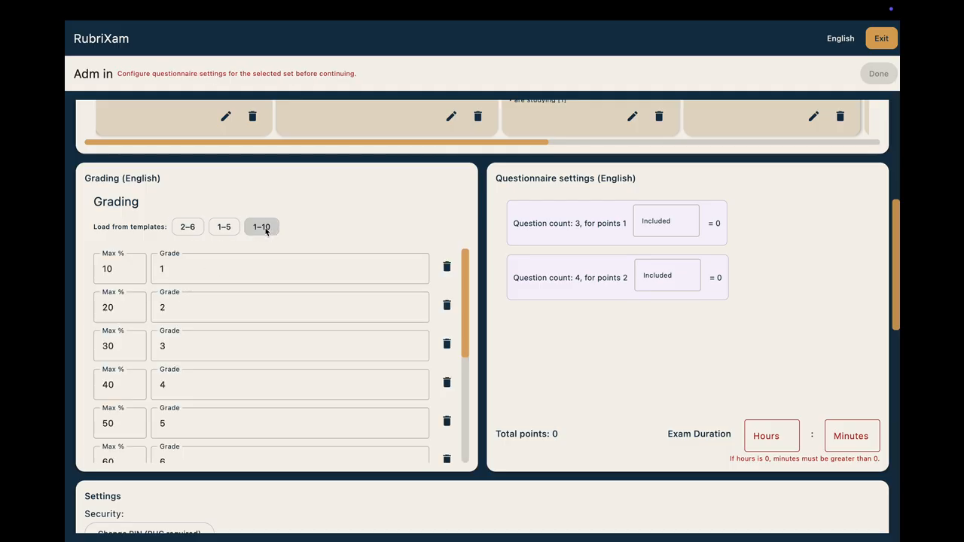
Step: Try the grade 7 for the 50% band and restore it to 5
{"action": "scroll", "coordinate": [264, 327], "scroll_direction": "down", "scroll_amount": 3}
{"action": "left_click", "coordinate": [175, 339]}
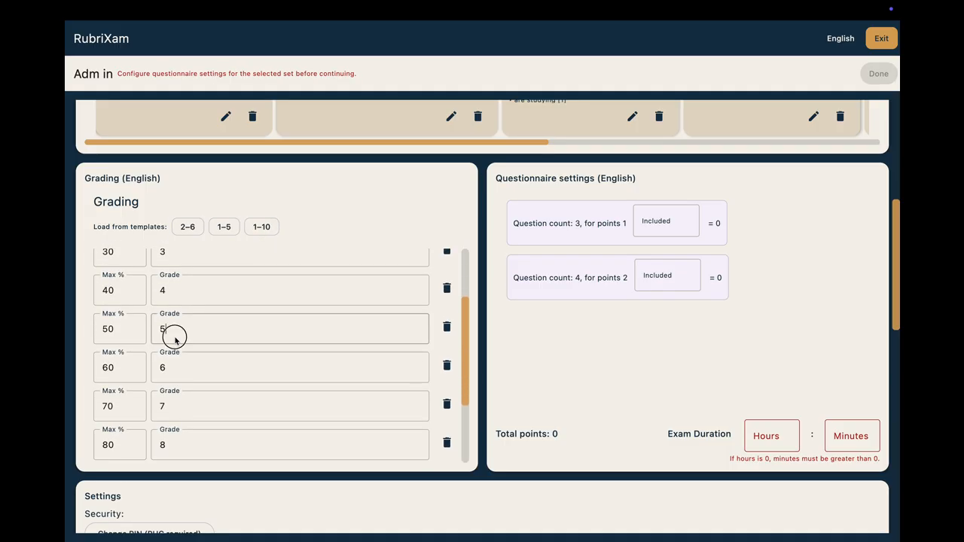
{"action": "key", "text": "BackSpace"}
{"action": "type", "text": "7"}
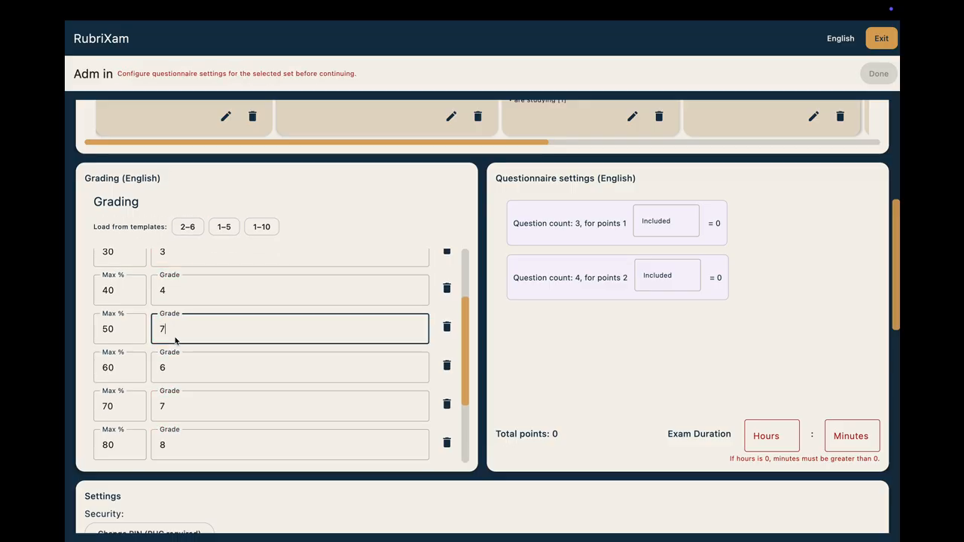
{"action": "key", "text": "BackSpace"}
{"action": "type", "text": "5"}
Step: Set the maximum percentage of the grade 7 band to 75 and re-enter 80 for the grade 8 band
{"action": "left_click", "coordinate": [120, 409]}
{"action": "key", "text": "BackSpace"}
{"action": "type", "text": "5"}
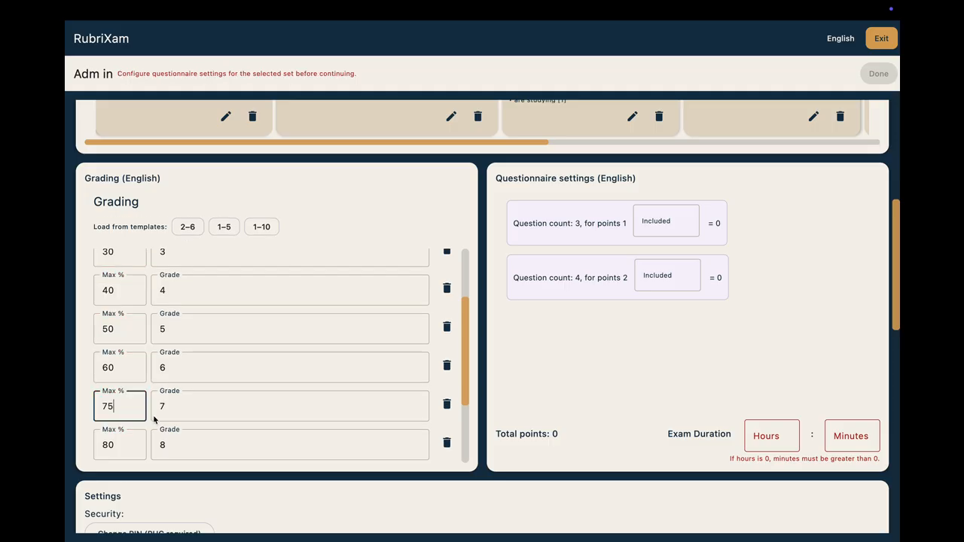
{"action": "left_click", "coordinate": [123, 446]}
{"action": "key", "text": "BackSpace"}
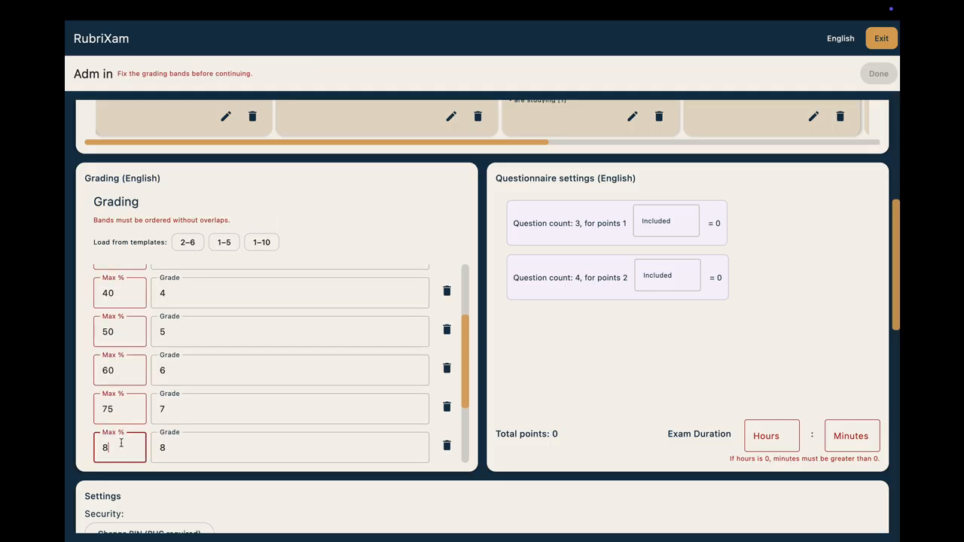
{"action": "type", "text": "0"}
Step: Include 3 of the 1-point questions and 4 of the 2-point questions in the English questionnaire settings
{"action": "scroll", "coordinate": [145, 422], "scroll_direction": "down", "scroll_amount": 5}
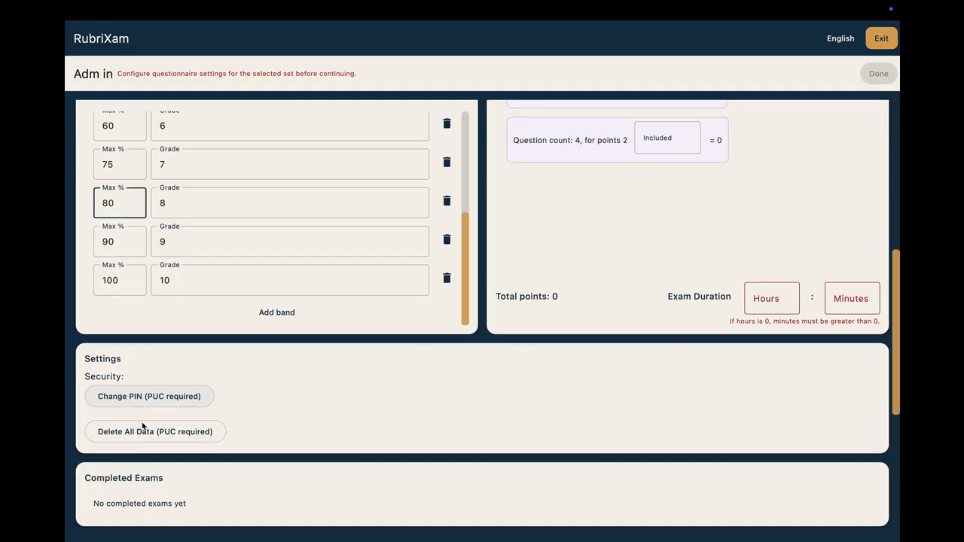
{"action": "scroll", "coordinate": [142, 421], "scroll_direction": "up", "scroll_amount": 2}
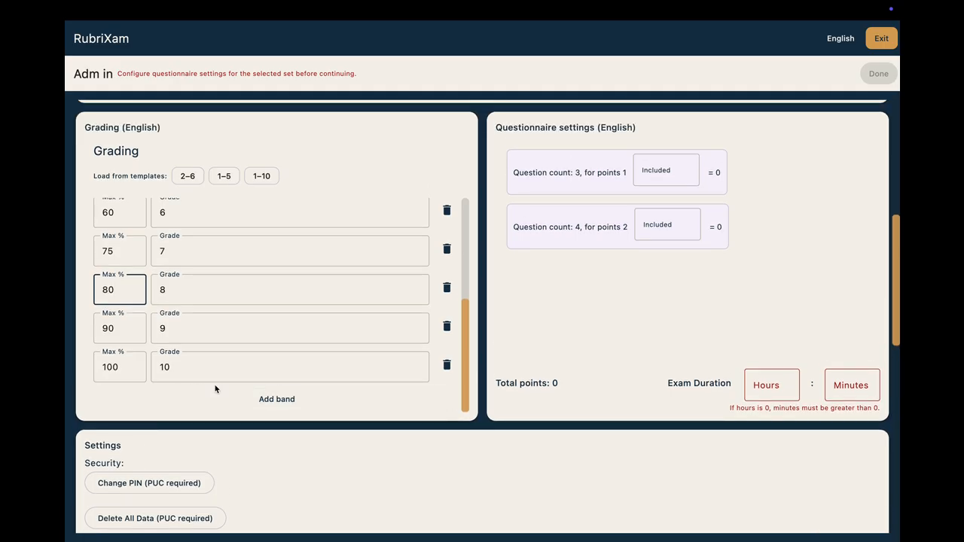
{"action": "scroll", "coordinate": [243, 381], "scroll_direction": "up", "scroll_amount": 2}
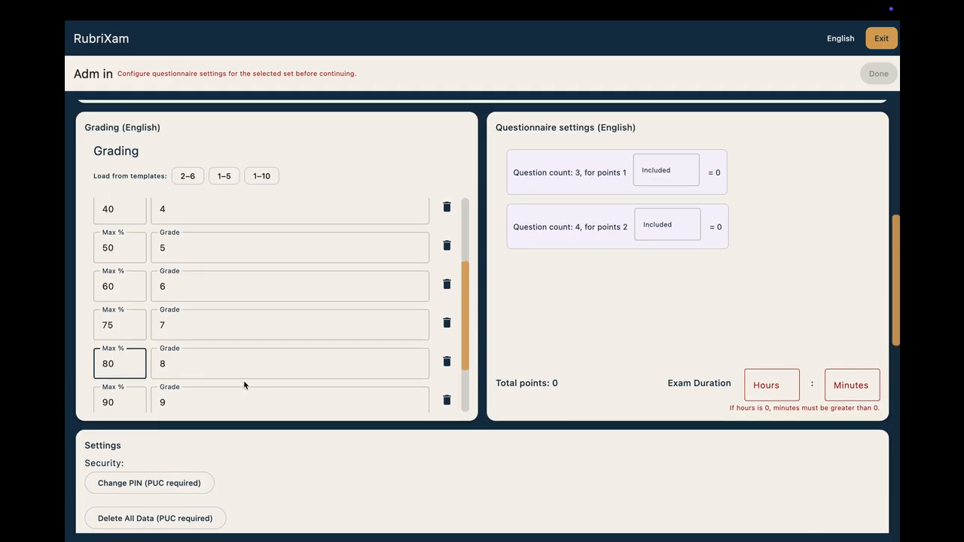
{"action": "scroll", "coordinate": [613, 344], "scroll_direction": "up", "scroll_amount": 3}
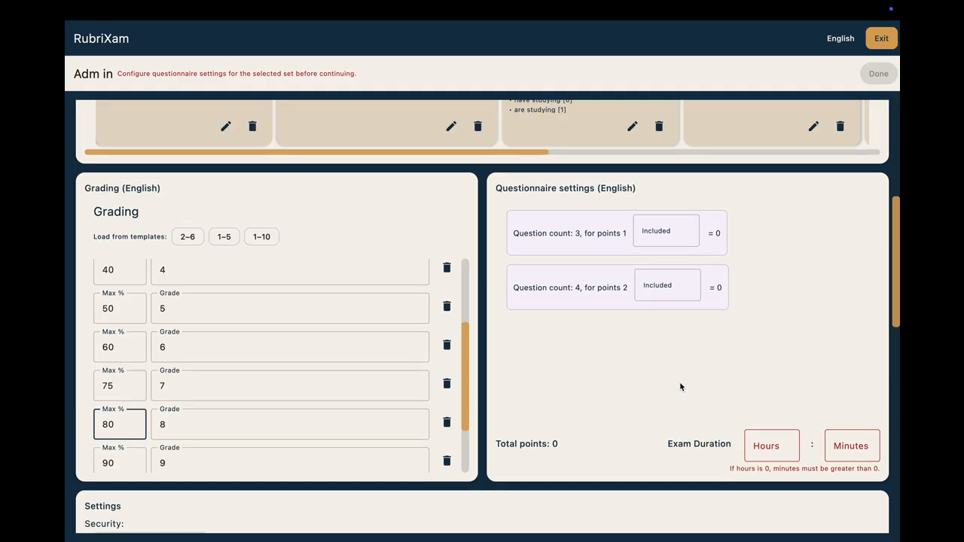
{"action": "left_click", "coordinate": [681, 297]}
{"action": "type", "text": "3"}
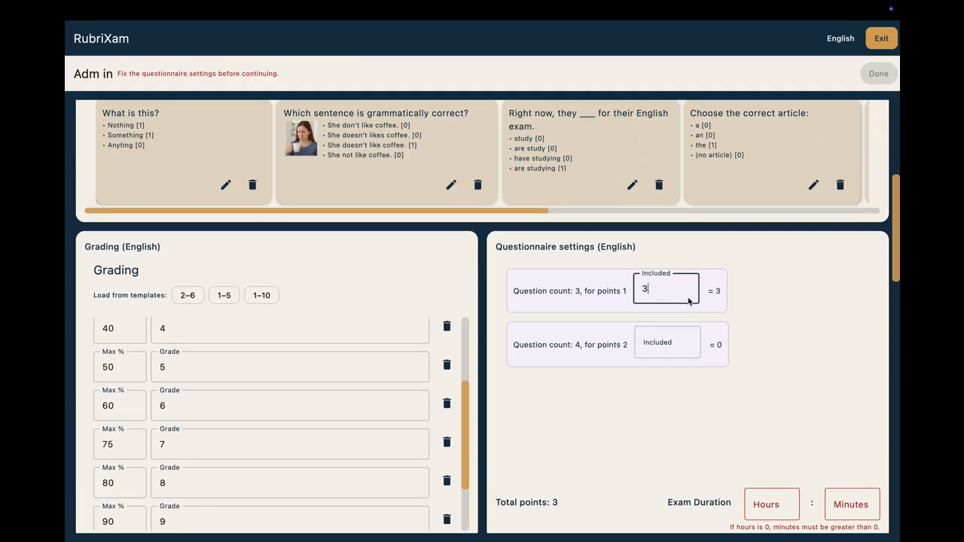
{"action": "left_click", "coordinate": [668, 345]}
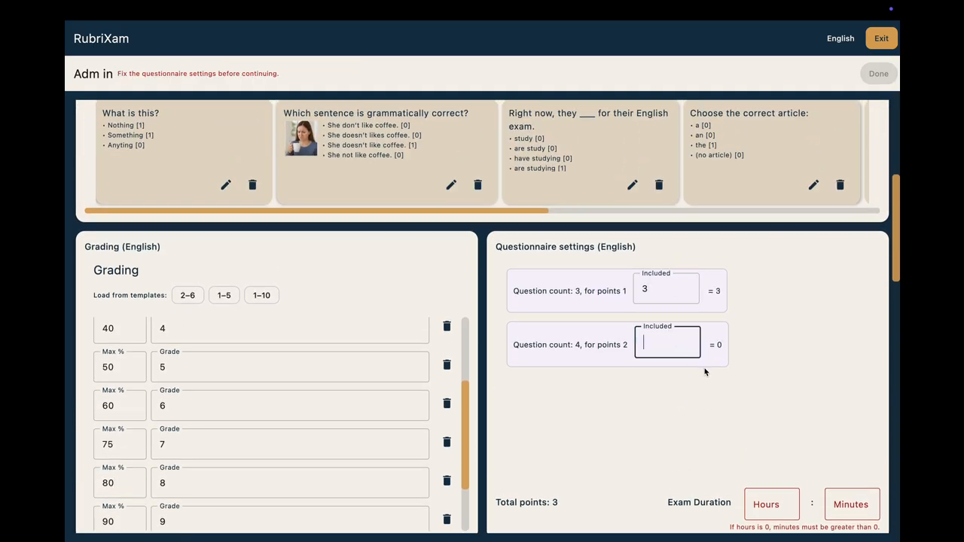
{"action": "type", "text": "4"}
{"action": "left_click", "coordinate": [674, 299]}
{"action": "key", "text": "BackSpace"}
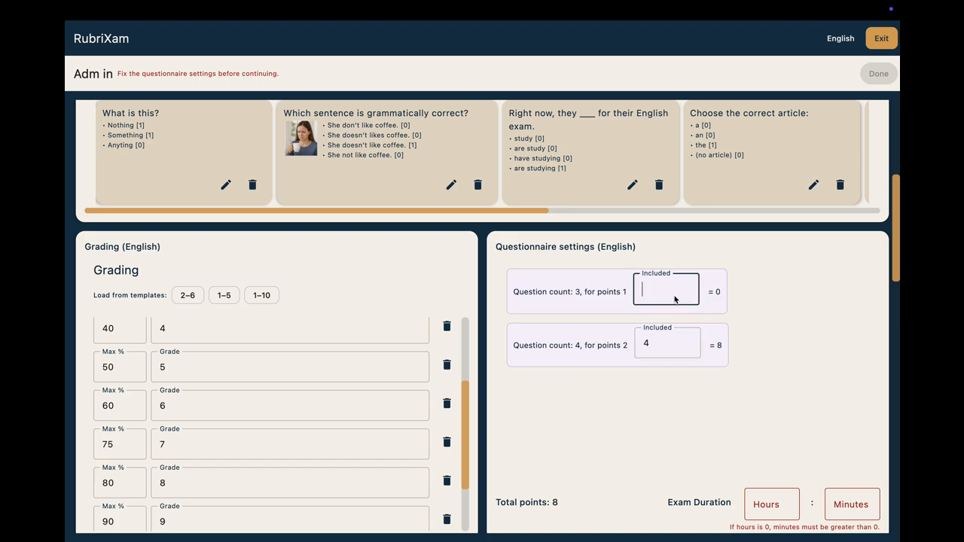
{"action": "type", "text": "3"}
{"action": "left_click", "coordinate": [683, 416]}
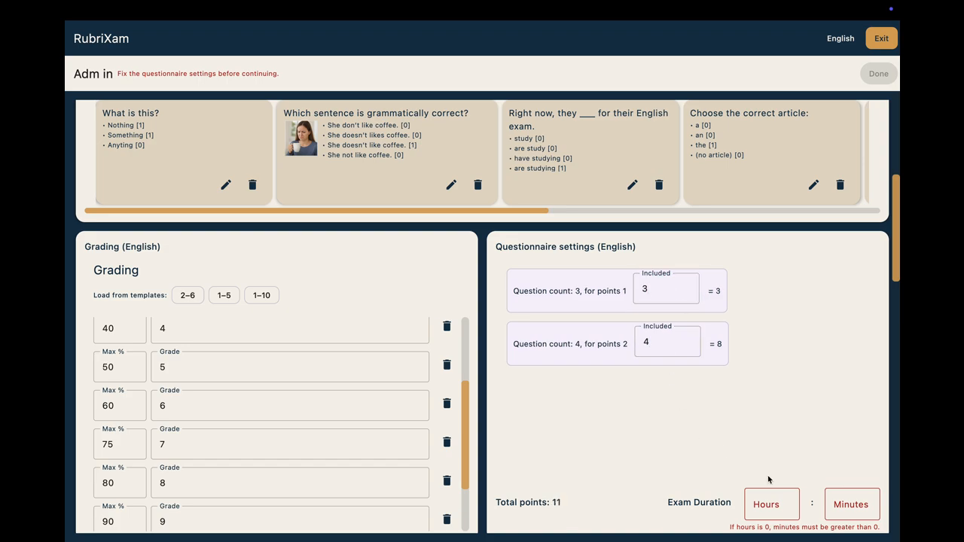
Step: Set the exam duration of the English set to 30 minutes
{"action": "left_click", "coordinate": [838, 502]}
{"action": "scroll", "coordinate": [836, 503], "scroll_direction": "down", "scroll_amount": 2}
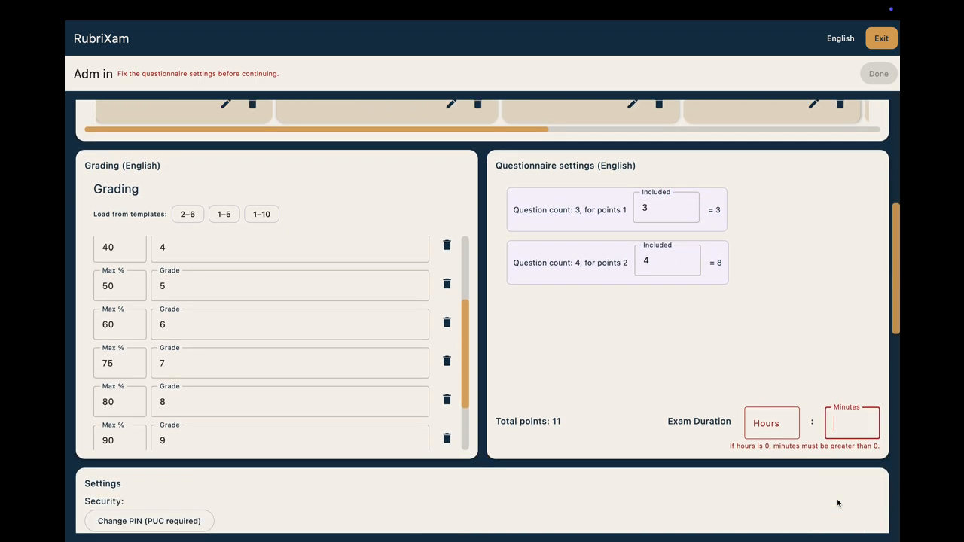
{"action": "type", "text": "30"}
{"action": "left_click", "coordinate": [607, 373]}
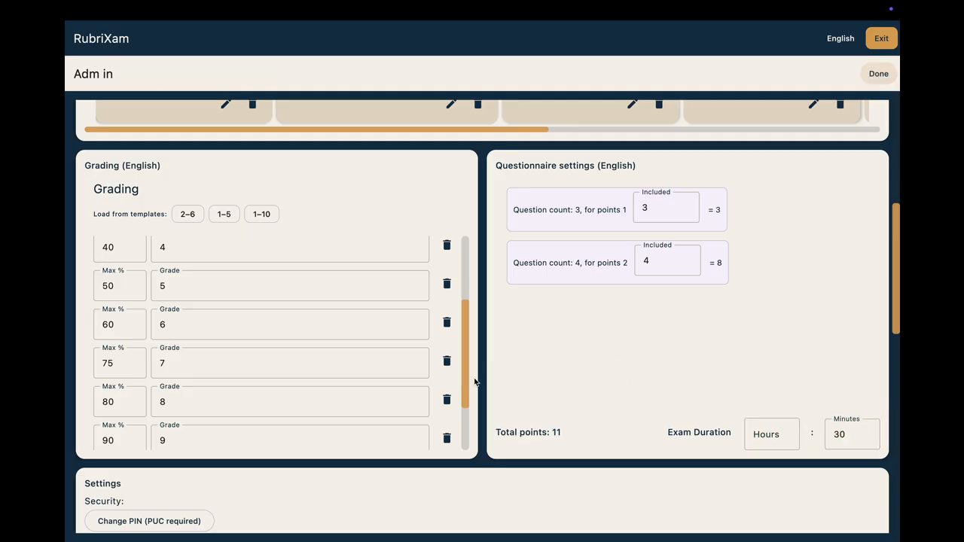
Step: Re-enter 4 as the number of included 2-point questions
{"action": "scroll", "coordinate": [508, 362], "scroll_direction": "down", "scroll_amount": 1}
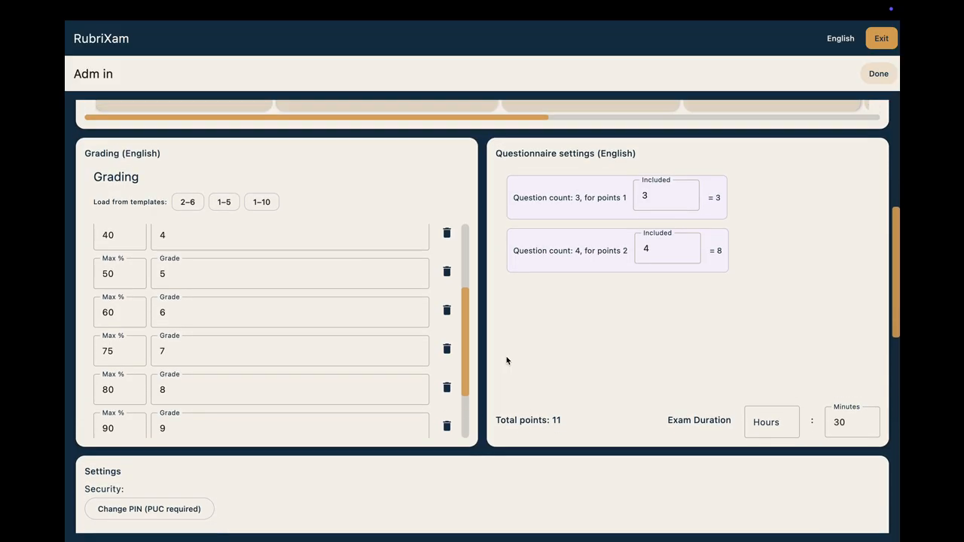
{"action": "scroll", "coordinate": [508, 361], "scroll_direction": "up", "scroll_amount": 2}
{"action": "left_click", "coordinate": [681, 319]}
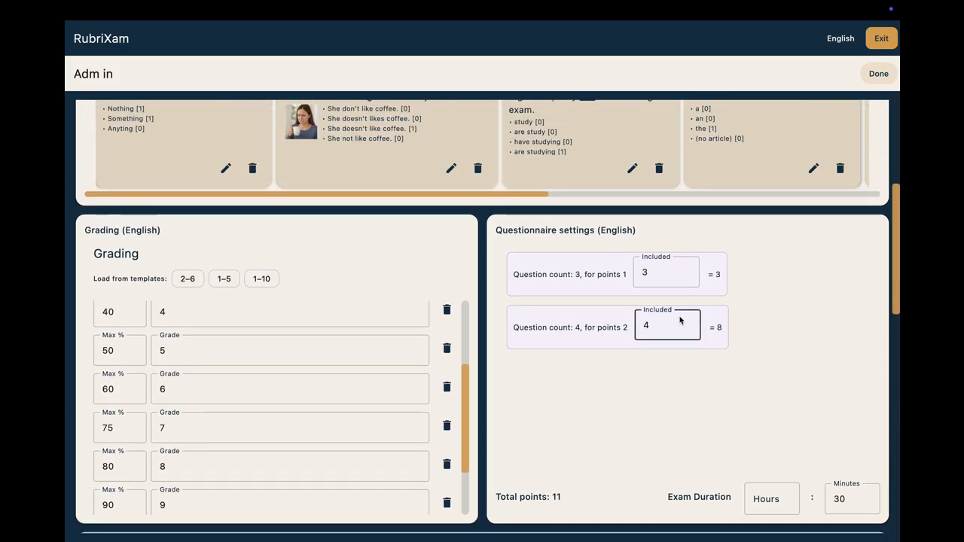
{"action": "key", "text": "BackSpace"}
{"action": "type", "text": "4"}
{"action": "left_click", "coordinate": [654, 410]}
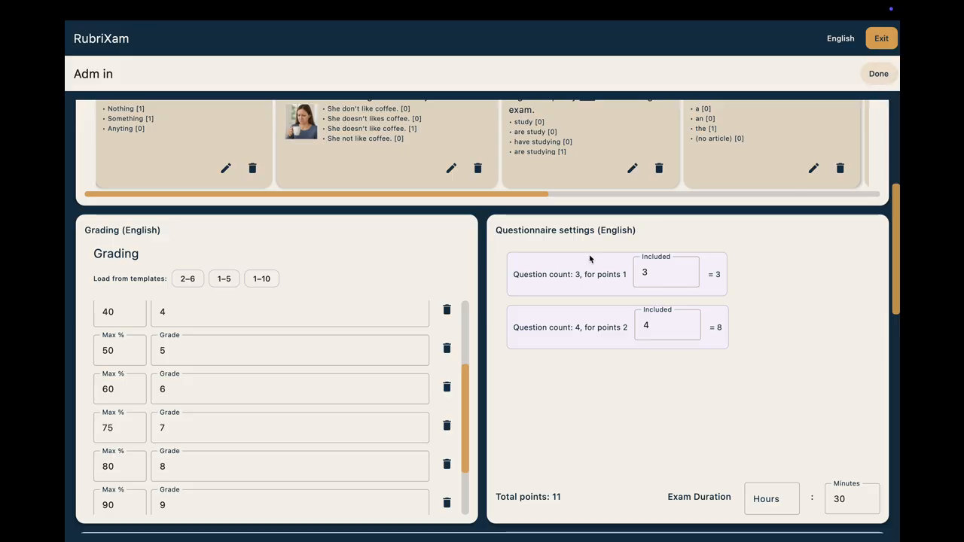
Step: Review the rest of the admin page, including the security settings, completed exams, exam screen GIFs and checkbox images
{"action": "scroll", "coordinate": [590, 258], "scroll_direction": "down", "scroll_amount": 1}
{"action": "scroll", "coordinate": [590, 258], "scroll_direction": "down", "scroll_amount": 3}
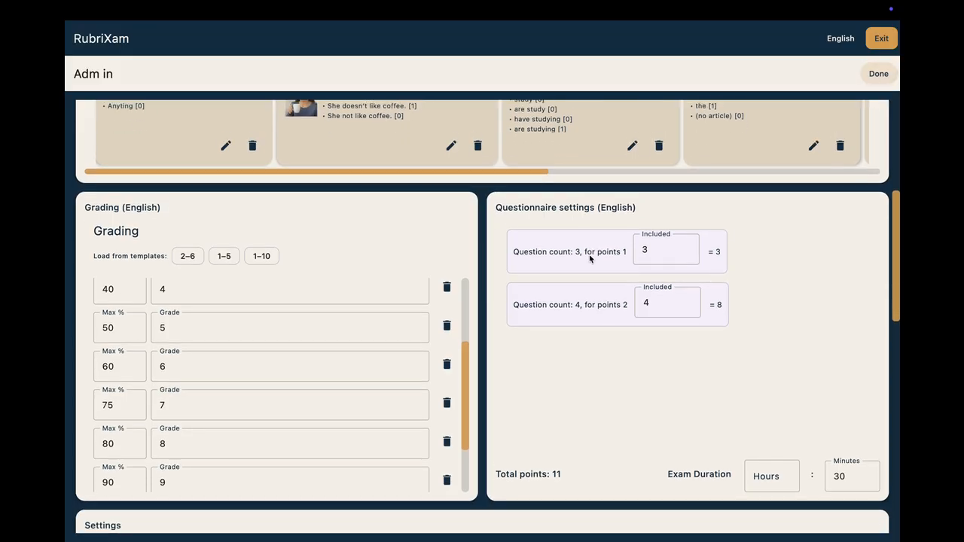
{"action": "scroll", "coordinate": [590, 259], "scroll_direction": "up", "scroll_amount": 2}
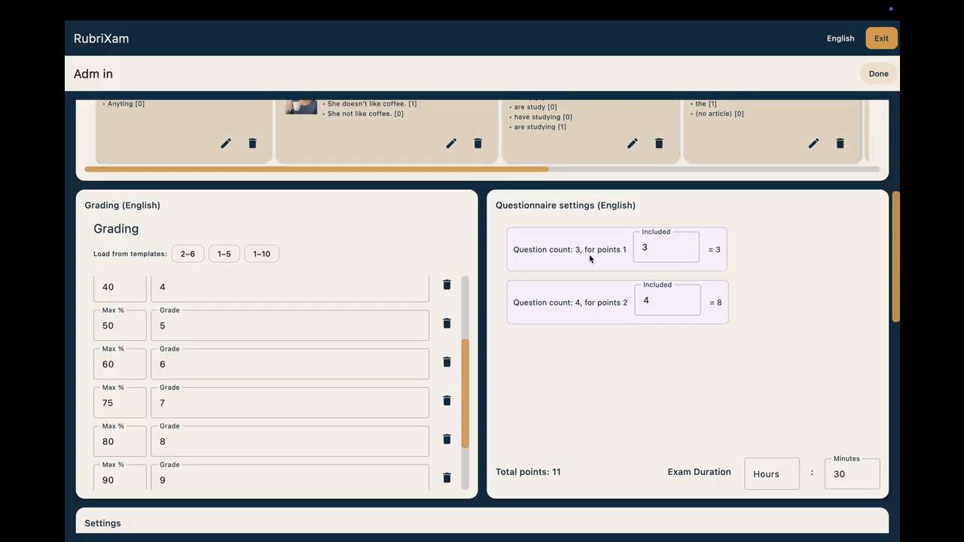
{"action": "scroll", "coordinate": [591, 258], "scroll_direction": "up", "scroll_amount": 1}
{"action": "scroll", "coordinate": [590, 258], "scroll_direction": "down", "scroll_amount": 15}
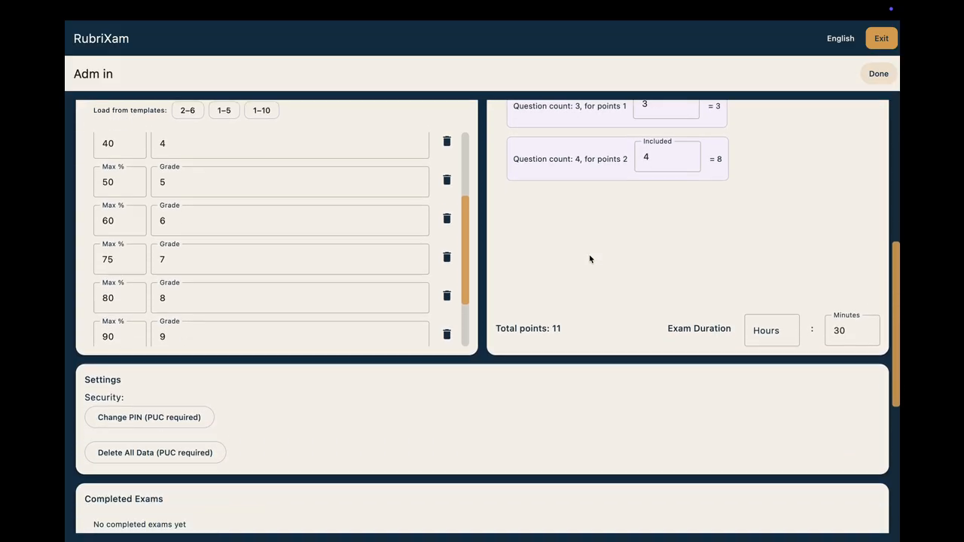
{"action": "scroll", "coordinate": [589, 258], "scroll_direction": "down", "scroll_amount": 3}
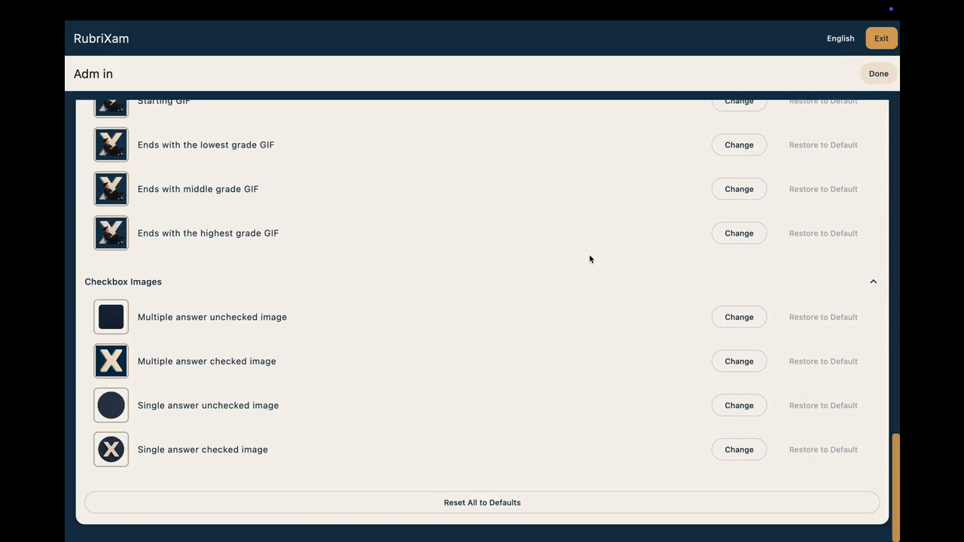
{"action": "scroll", "coordinate": [590, 258], "scroll_direction": "up", "scroll_amount": 6}
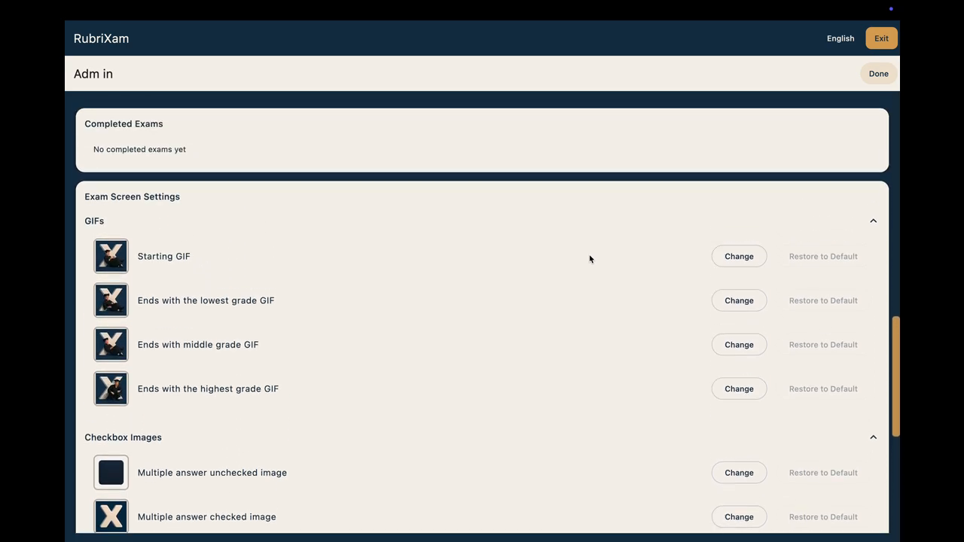
{"action": "scroll", "coordinate": [589, 258], "scroll_direction": "up", "scroll_amount": 14}
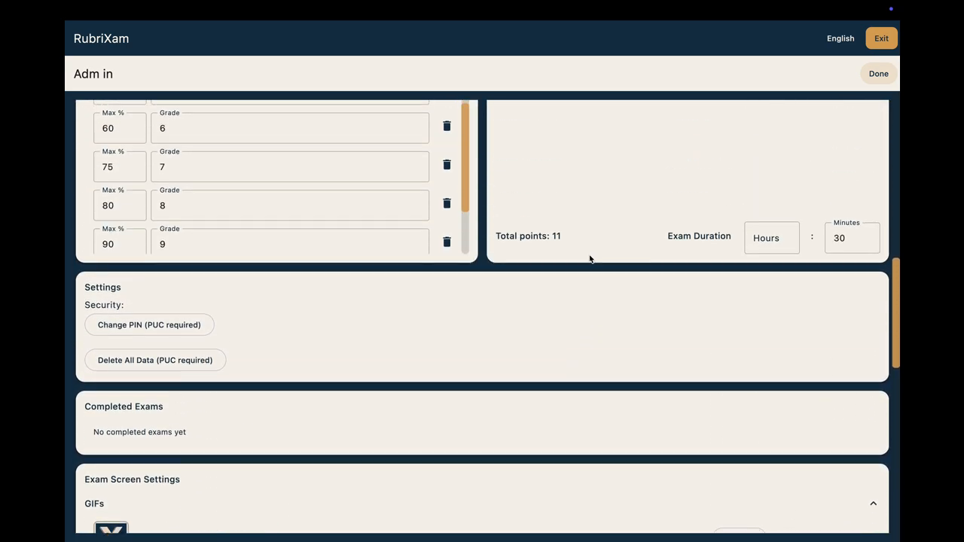
{"action": "scroll", "coordinate": [589, 258], "scroll_direction": "up", "scroll_amount": 10}
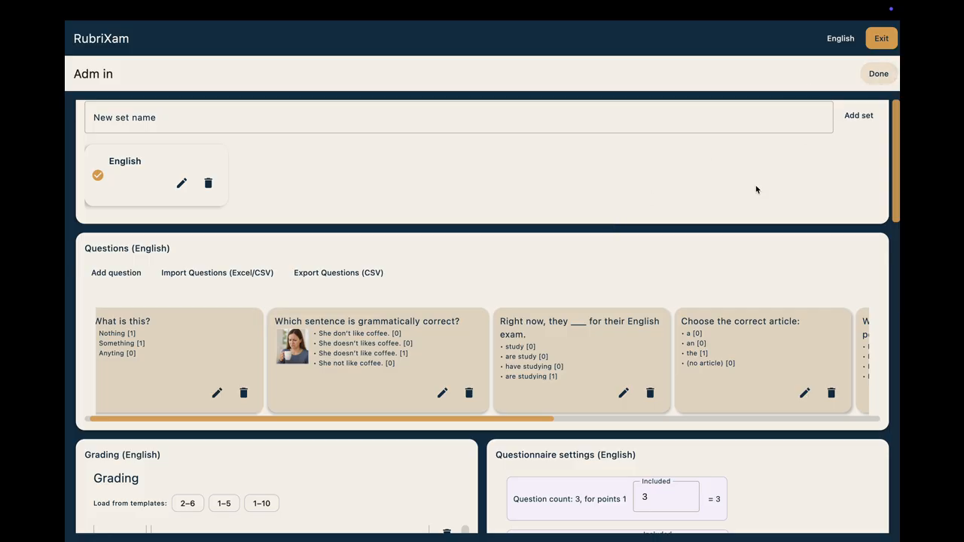
{"action": "scroll", "coordinate": [755, 188], "scroll_direction": "up", "scroll_amount": 1}
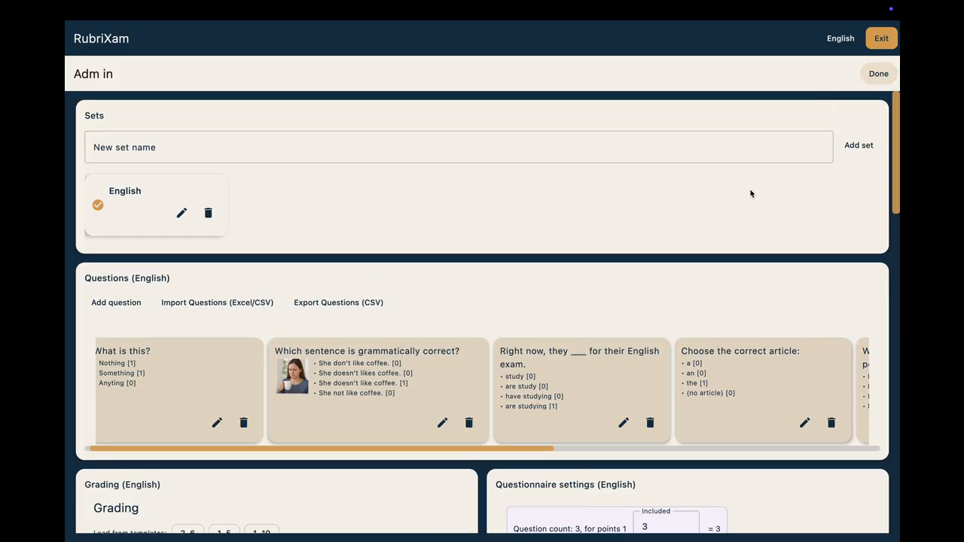
Step: Finish the admin setup and fill in the student's name and ID number for the English exam
{"action": "left_click", "coordinate": [878, 74]}
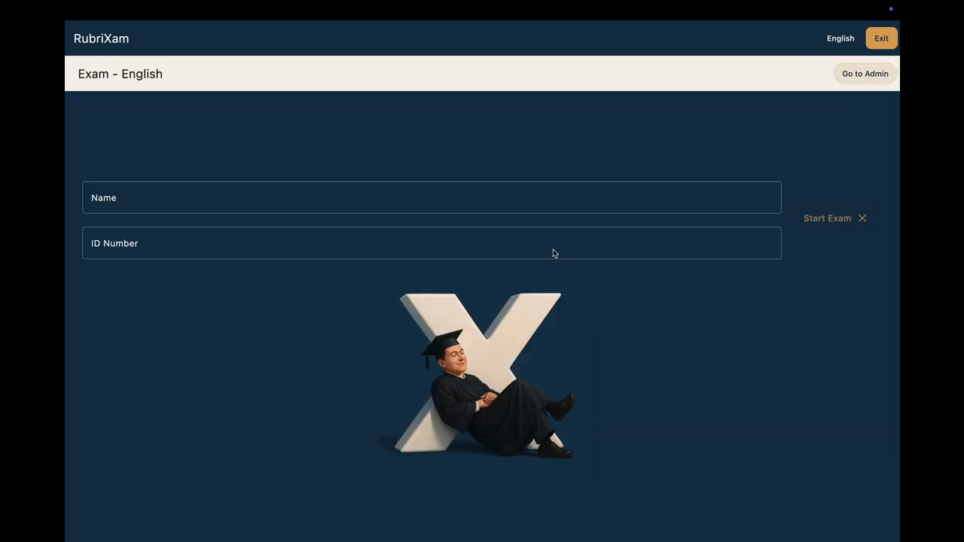
{"action": "left_click", "coordinate": [265, 200]}
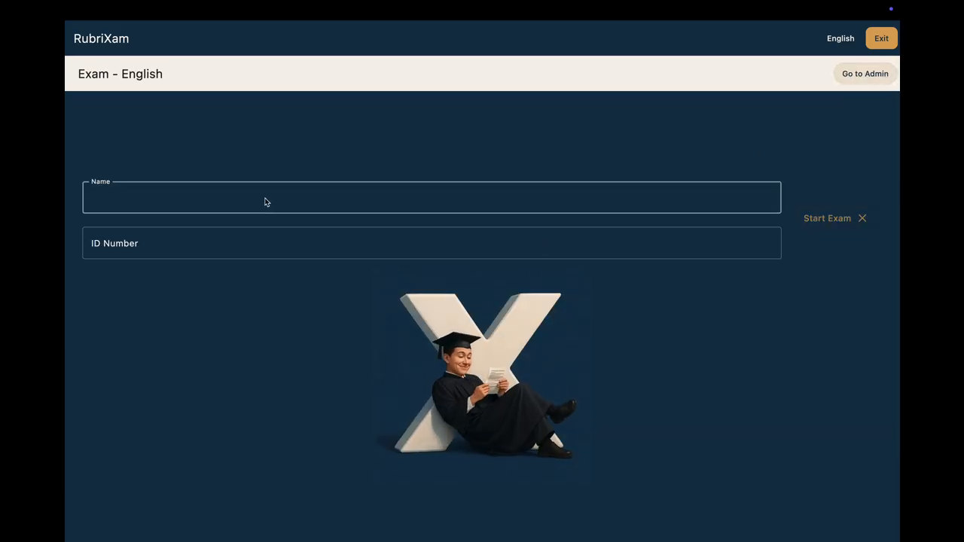
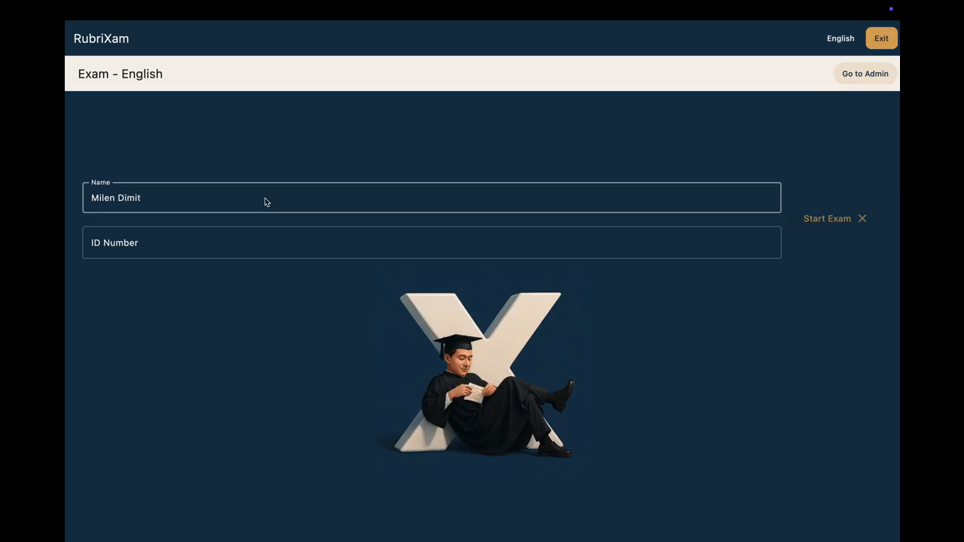
{"action": "left_click", "coordinate": [148, 243]}
{"action": "type", "text": "1234"}
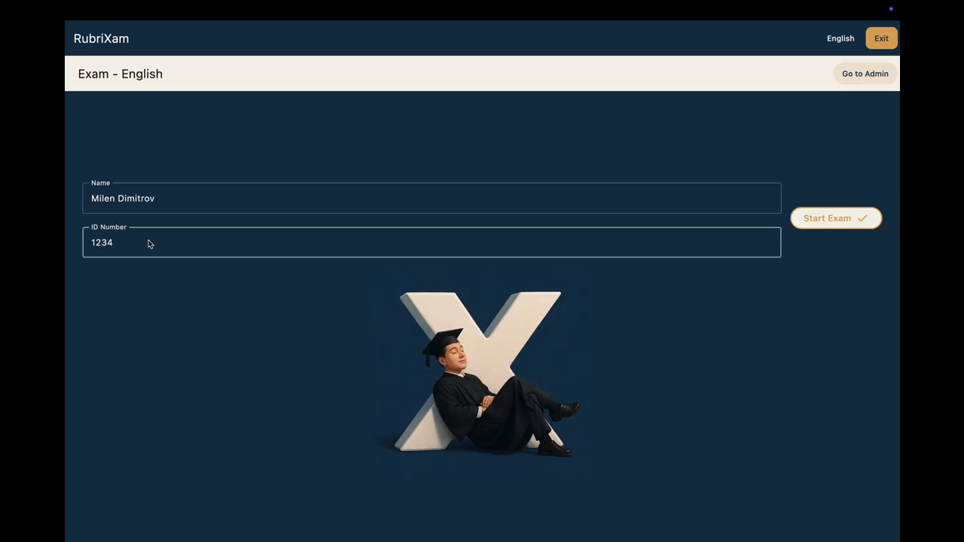
{"action": "type", "text": "567"}
Step: Complete the student's ID number and start the English exam
{"action": "left_click", "coordinate": [820, 219]}
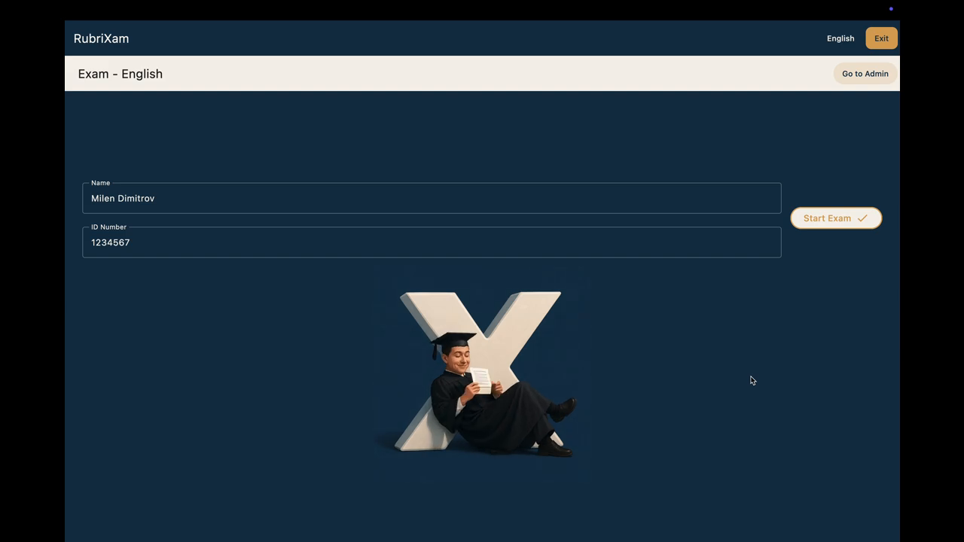
{"action": "left_click", "coordinate": [834, 223]}
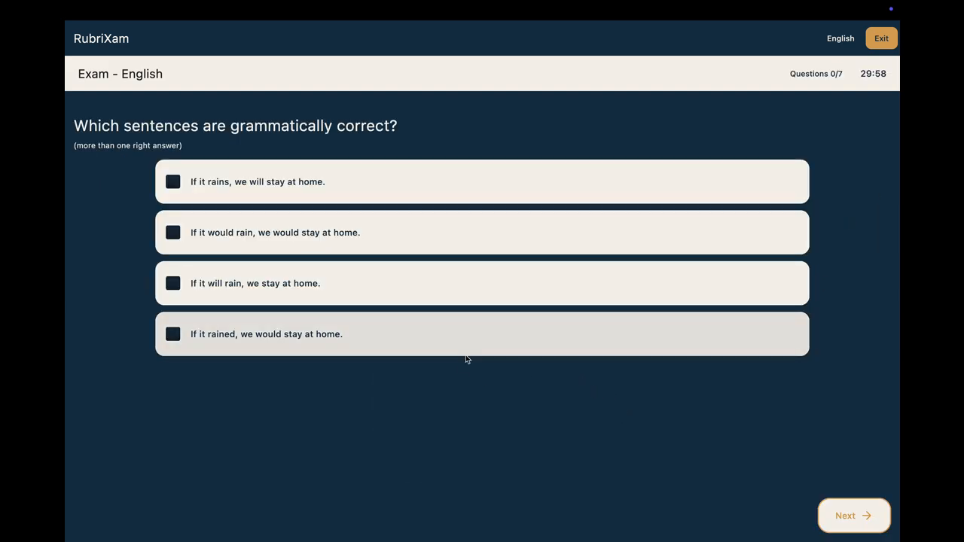
Step: Answer the first question with "If it would rain, we would stay at home." and "If it will rain, we stay at home."
{"action": "left_click", "coordinate": [172, 283]}
{"action": "left_click", "coordinate": [172, 232]}
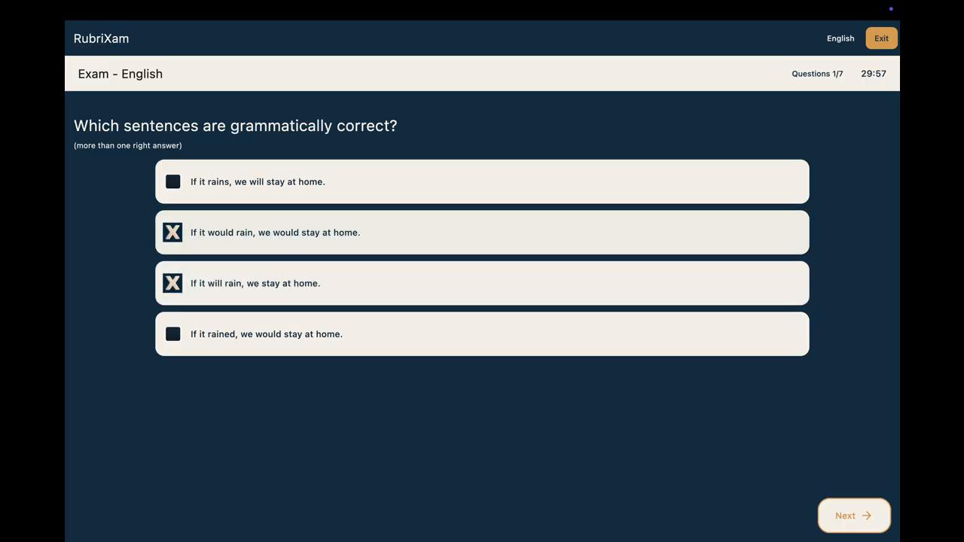
{"action": "left_click", "coordinate": [842, 516]}
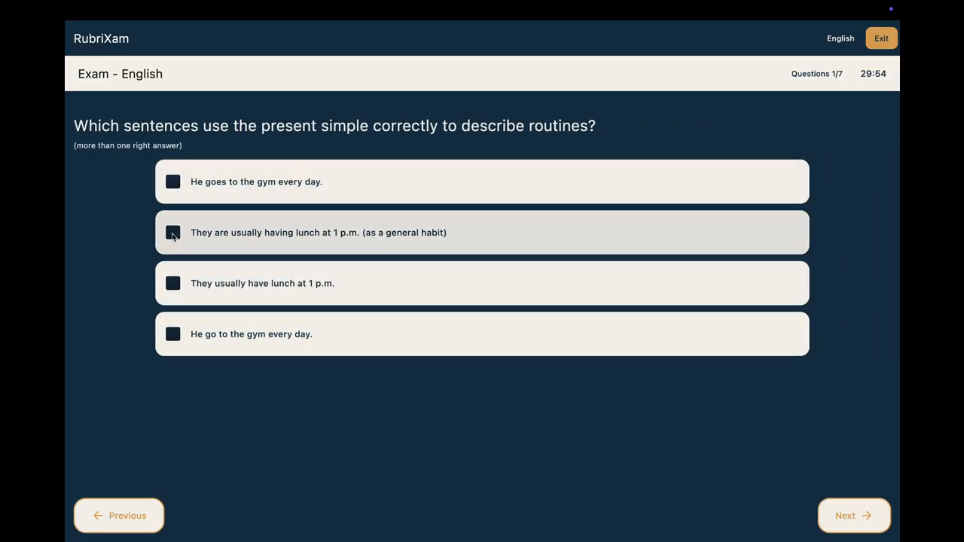
Step: Answer the present simple question with "They are usually having lunch at 1 p.m." and "They usually have lunch at 1 p.m."
{"action": "left_click", "coordinate": [172, 234]}
{"action": "left_click", "coordinate": [192, 282]}
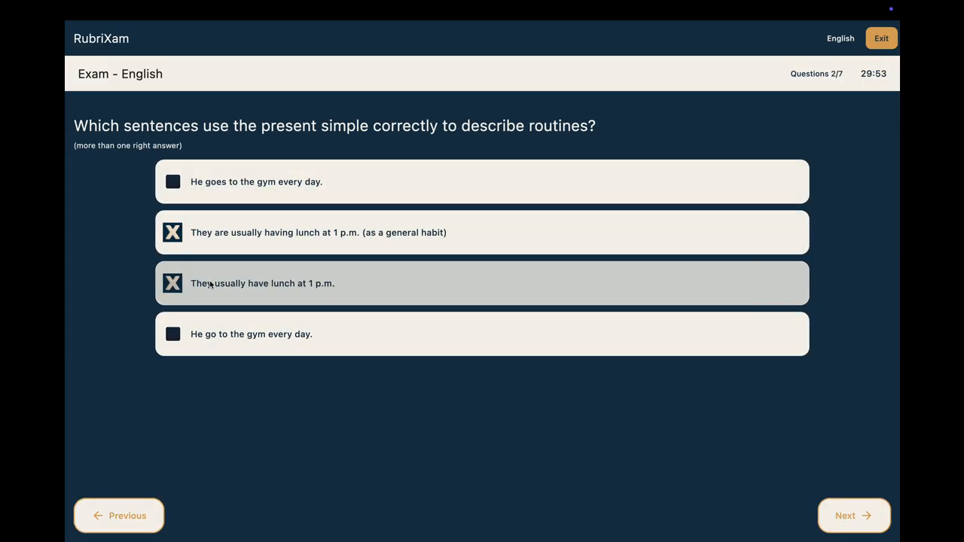
{"action": "left_click", "coordinate": [856, 516]}
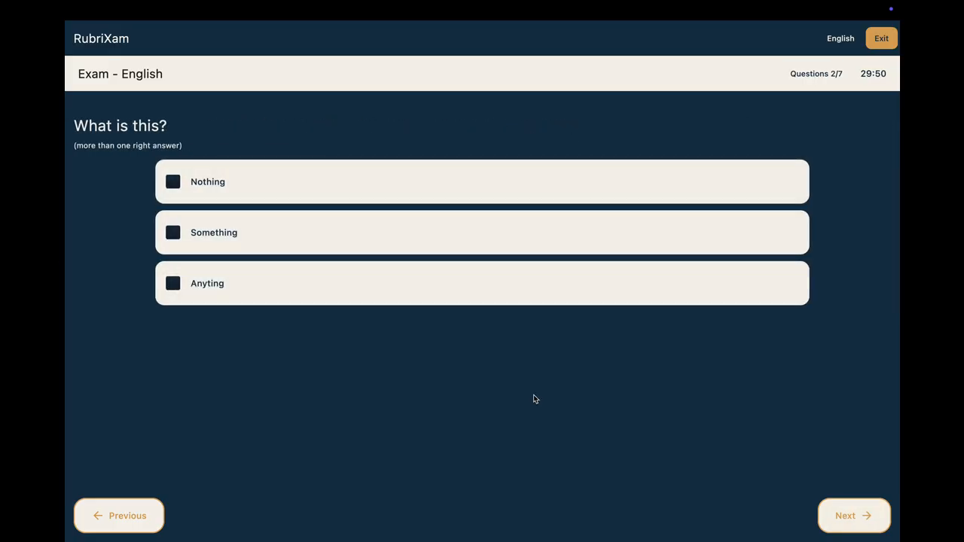
Step: Answer the next three questions with "Something", "I have saw this movie yesterday." and "are studying"
{"action": "left_click", "coordinate": [303, 240]}
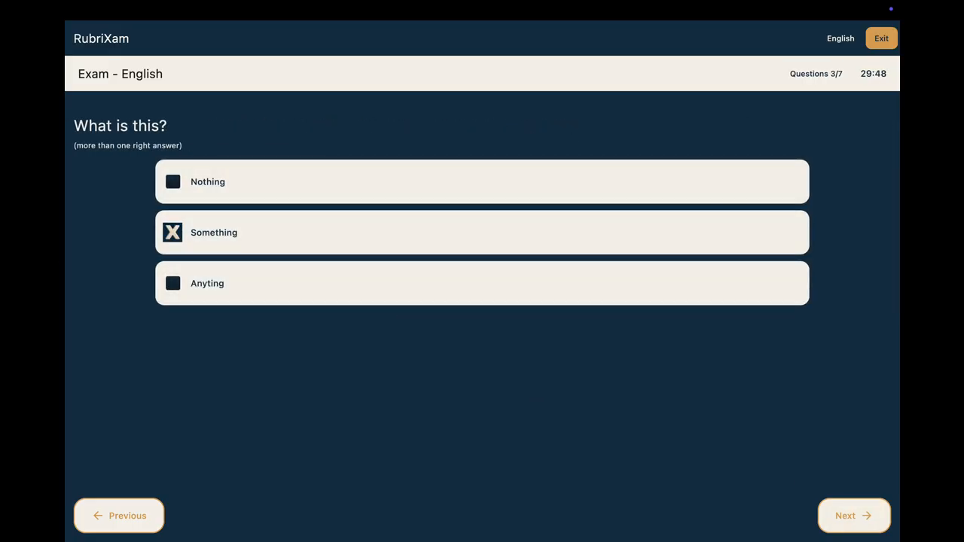
{"action": "left_click", "coordinate": [856, 518]}
{"action": "left_click", "coordinate": [310, 233]}
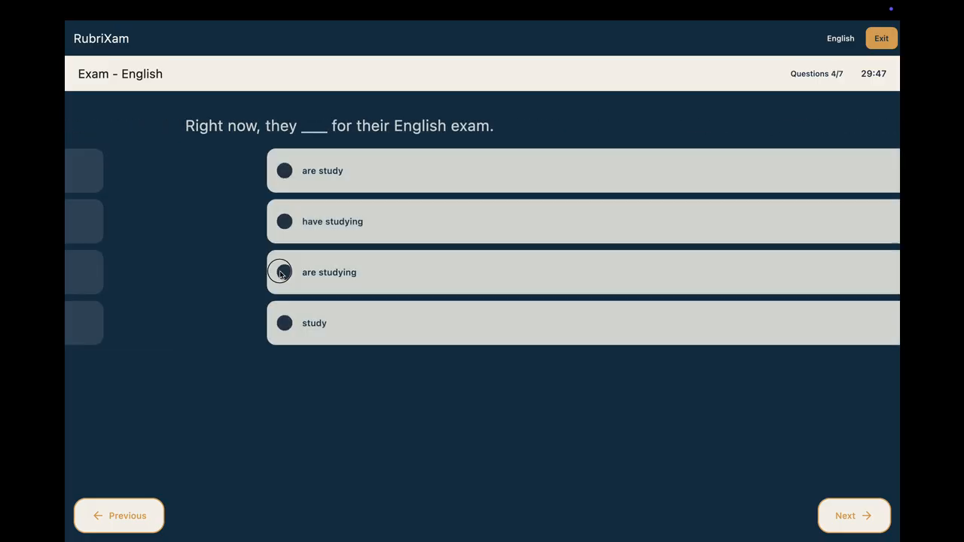
{"action": "left_click", "coordinate": [279, 273]}
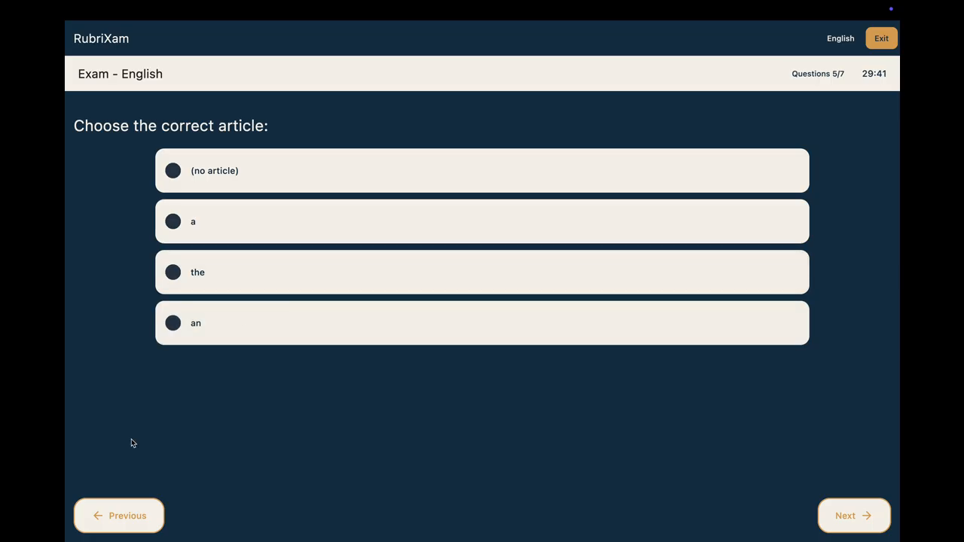
Step: Go back to the "What is this?" question, add "Nothing" to its answers and return to the article question
{"action": "left_click", "coordinate": [114, 501]}
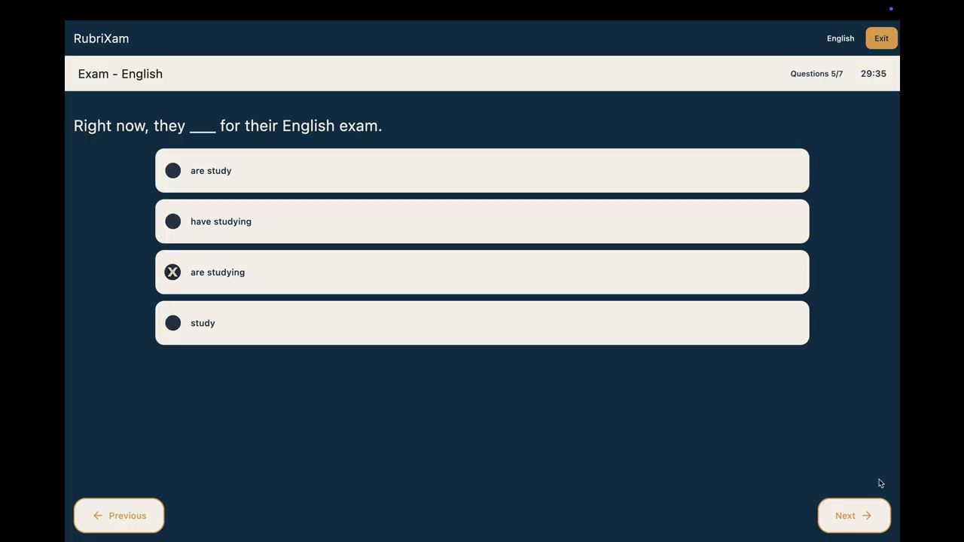
{"action": "left_click", "coordinate": [866, 515]}
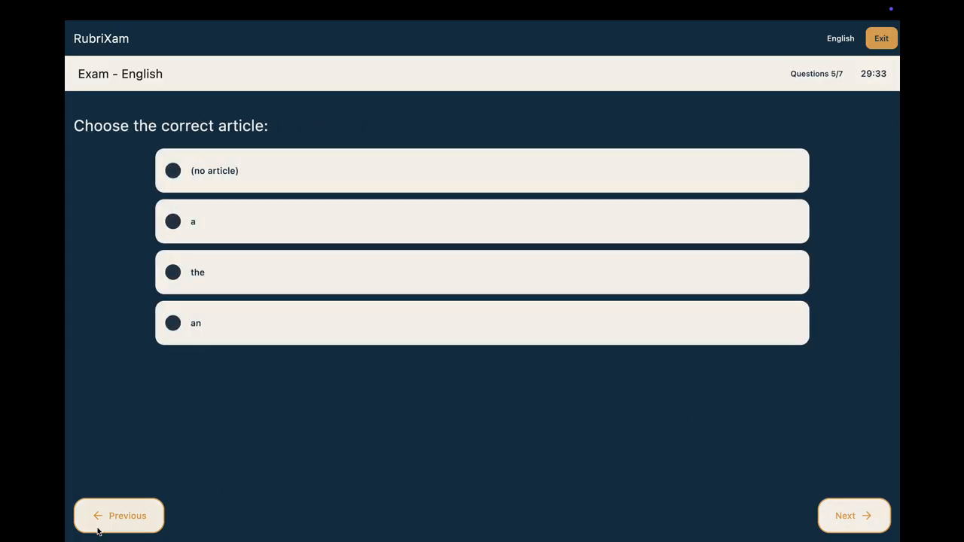
{"action": "left_click", "coordinate": [106, 519]}
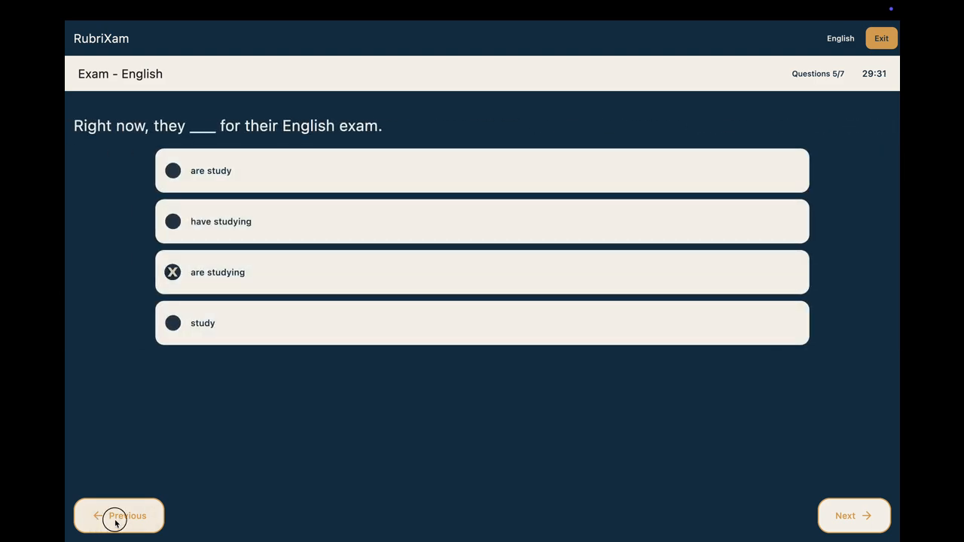
{"action": "left_click", "coordinate": [106, 519]}
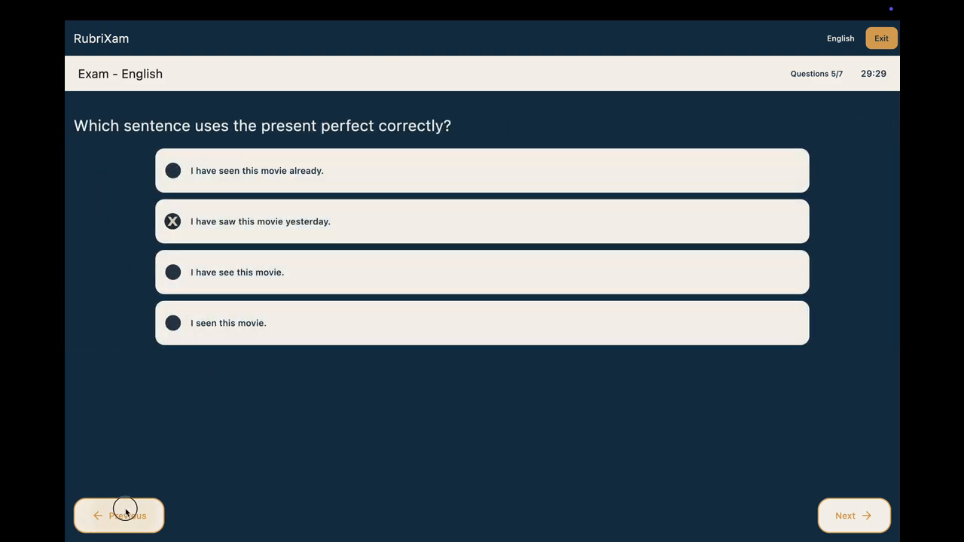
{"action": "left_click", "coordinate": [121, 515]}
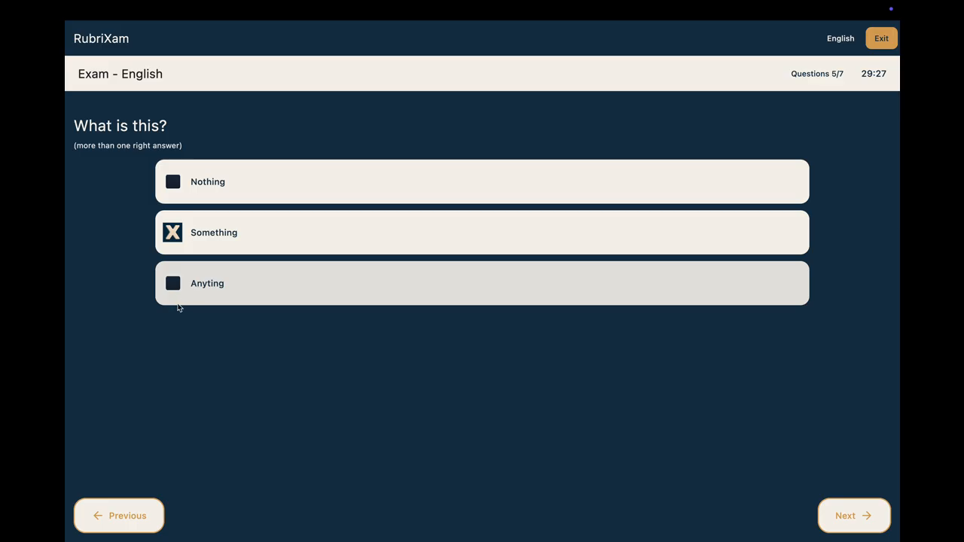
{"action": "left_click", "coordinate": [172, 181]}
{"action": "left_click", "coordinate": [838, 518]}
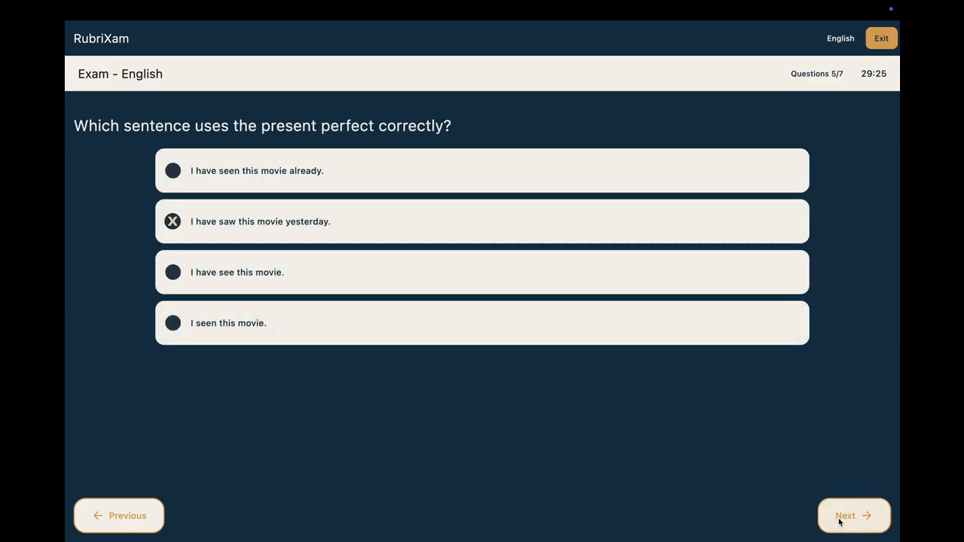
{"action": "left_click", "coordinate": [839, 518]}
{"action": "left_click", "coordinate": [842, 515]}
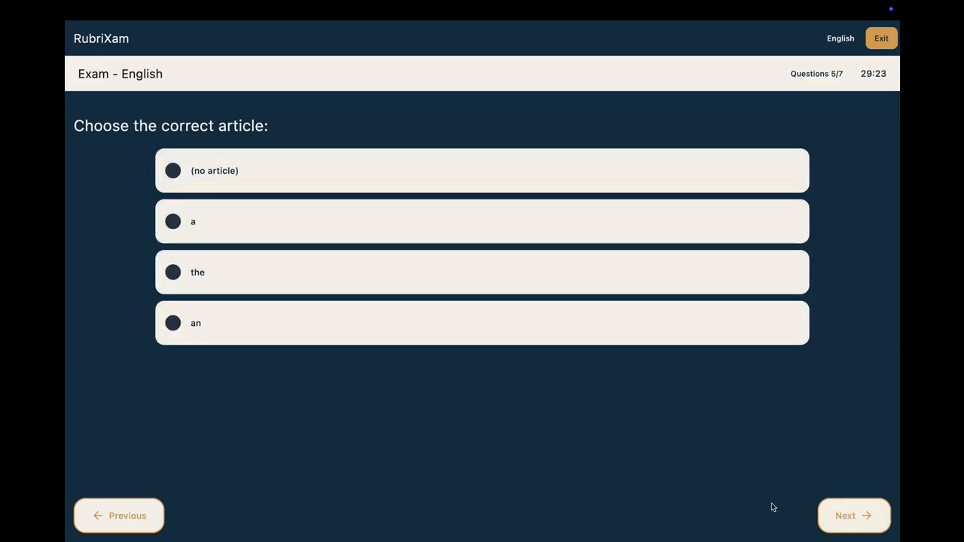
Step: Answer the article question with "the" and the coffee question with "She doesn't likes coffee.", and finish the exam
{"action": "left_click", "coordinate": [241, 276]}
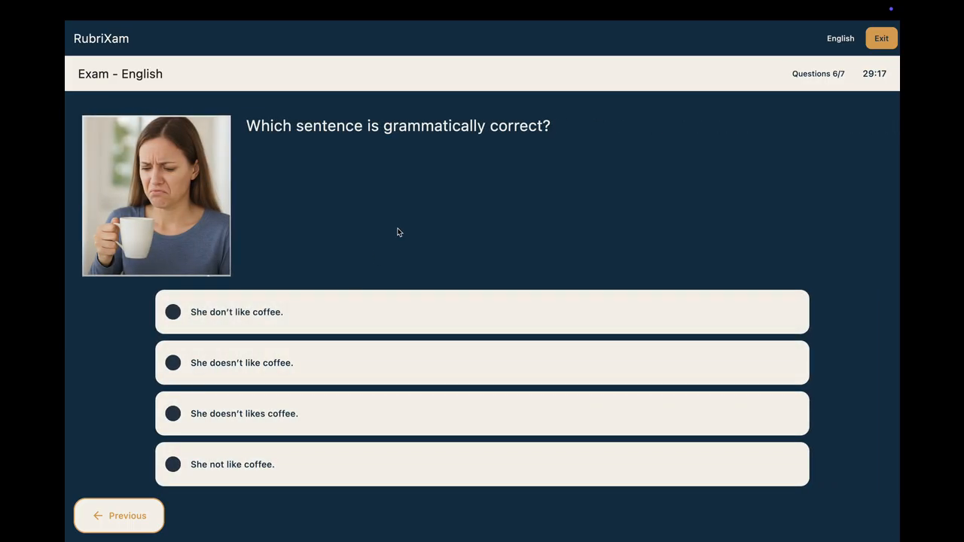
{"action": "left_click", "coordinate": [254, 415]}
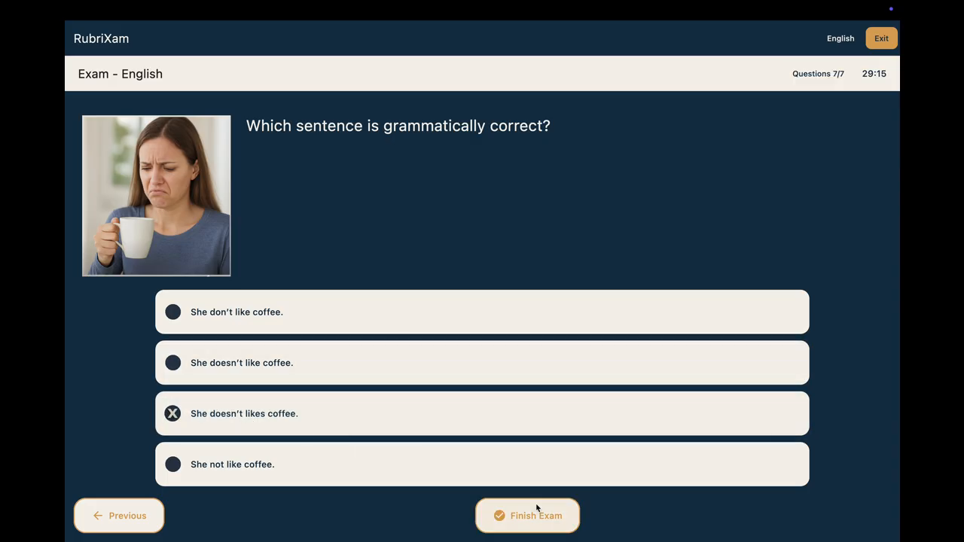
{"action": "left_click", "coordinate": [211, 432]}
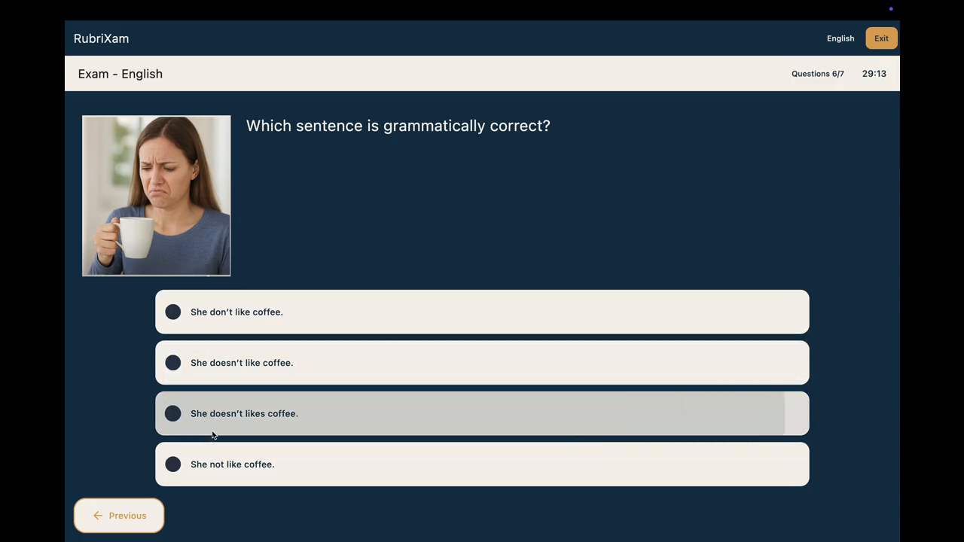
{"action": "left_click", "coordinate": [284, 426]}
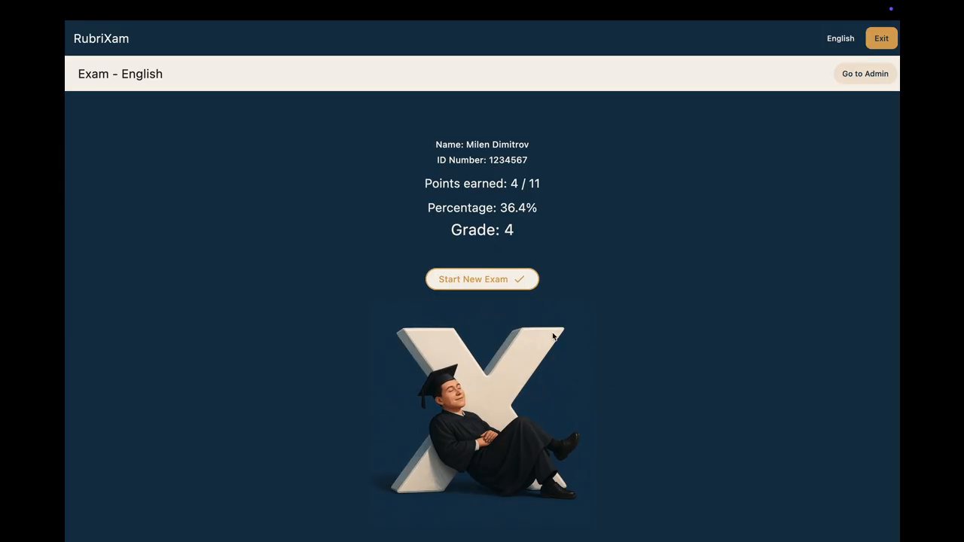
{"action": "left_click", "coordinate": [512, 279]}
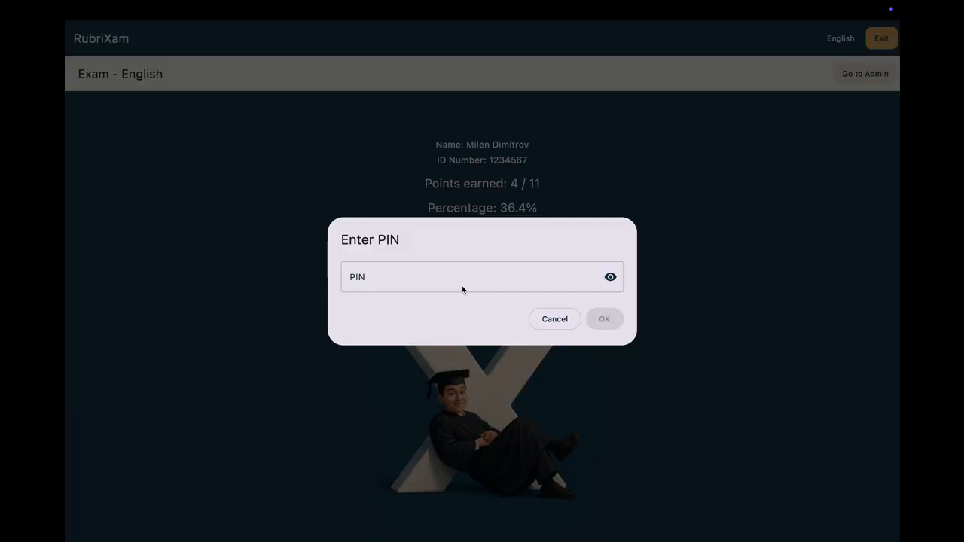
{"action": "left_click", "coordinate": [576, 323]}
{"action": "left_click", "coordinate": [865, 73]}
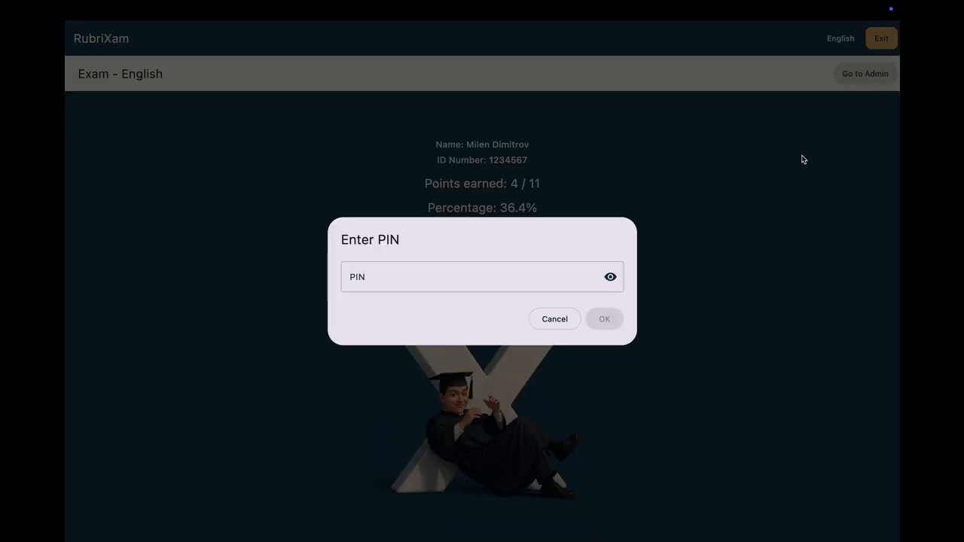
{"action": "left_click", "coordinate": [566, 320]}
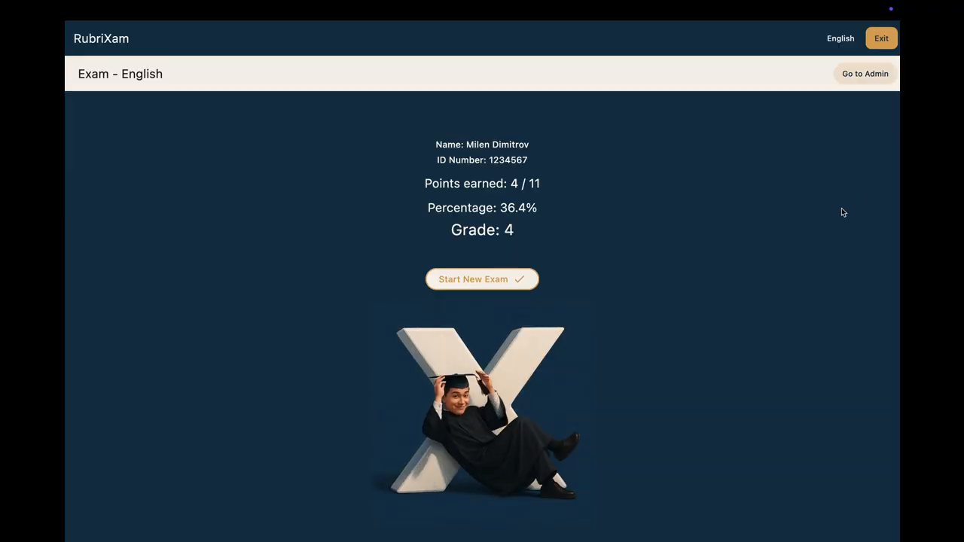
Step: Return to the admin page by entering the admin PIN
{"action": "left_click", "coordinate": [876, 86]}
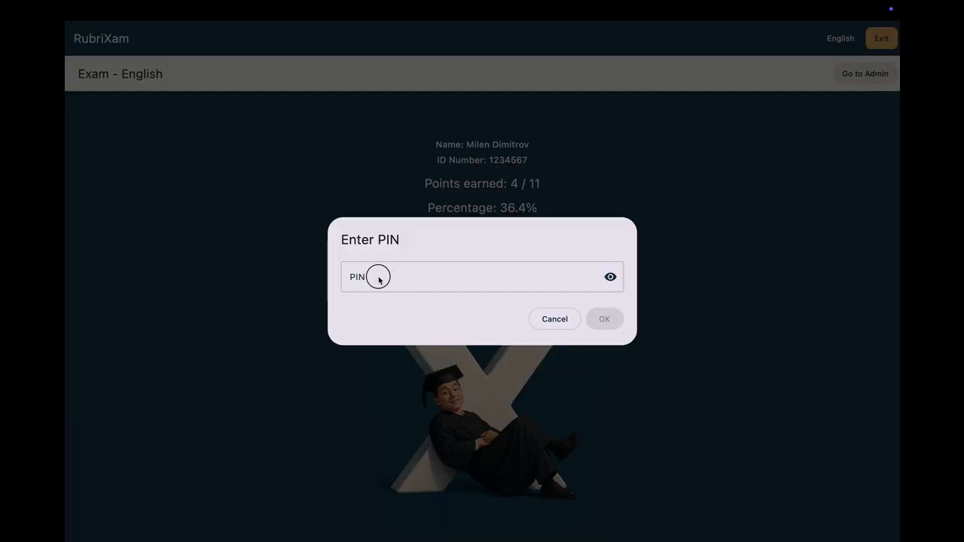
{"action": "left_click", "coordinate": [379, 279]}
{"action": "type", "text": "12"}
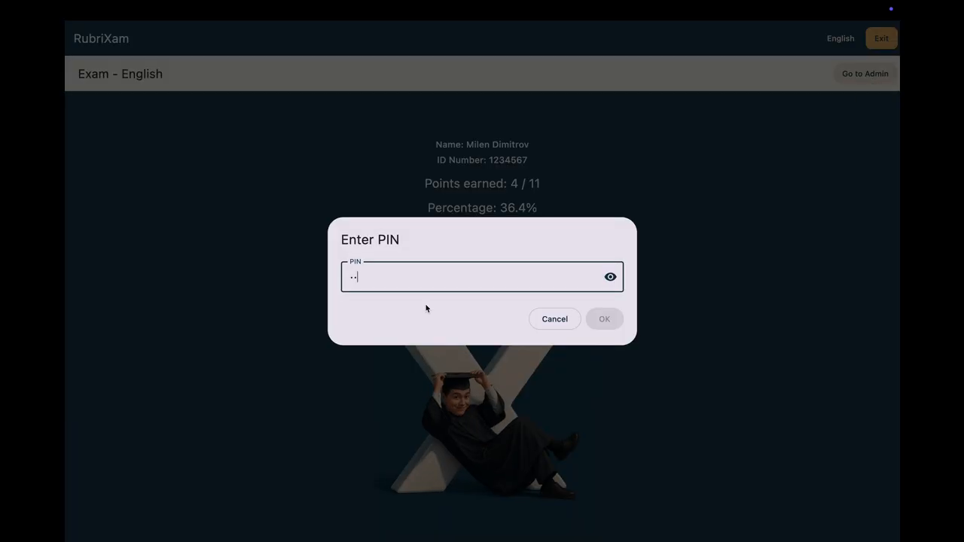
{"action": "type", "text": "34"}
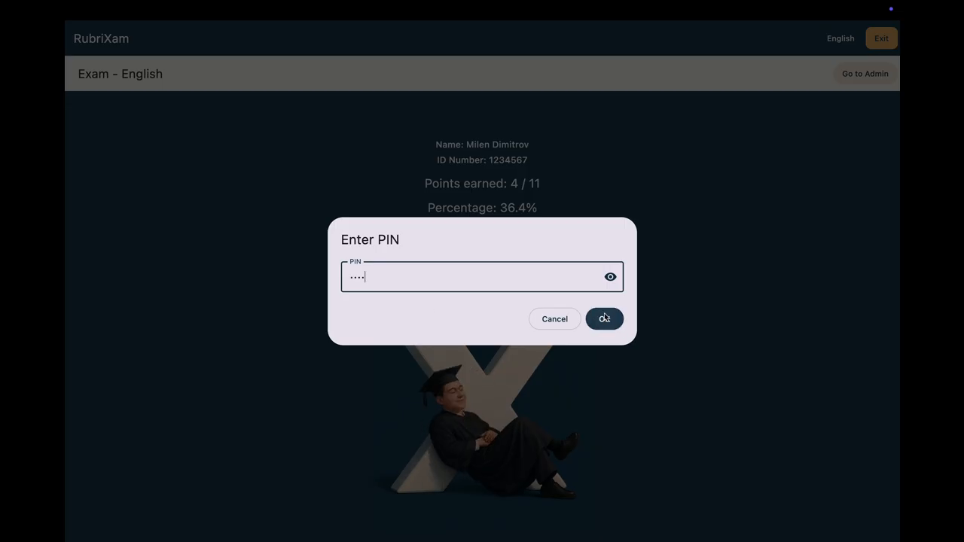
{"action": "left_click", "coordinate": [604, 317]}
Step: Extract the completed English exam of 2025-12-07 to the Desktop folder
{"action": "scroll", "coordinate": [437, 373], "scroll_direction": "down", "scroll_amount": 5}
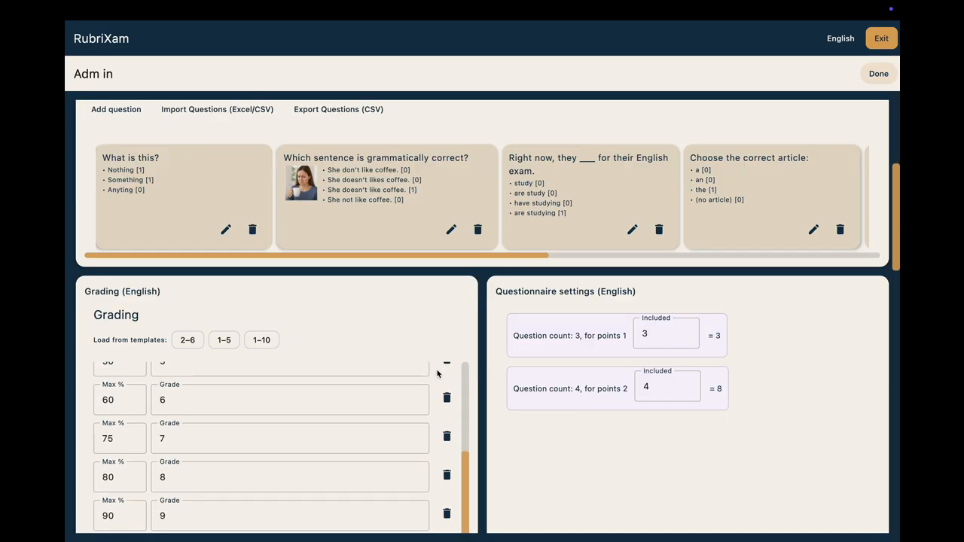
{"action": "scroll", "coordinate": [437, 372], "scroll_direction": "down", "scroll_amount": 15}
{"action": "scroll", "coordinate": [436, 372], "scroll_direction": "up", "scroll_amount": 5}
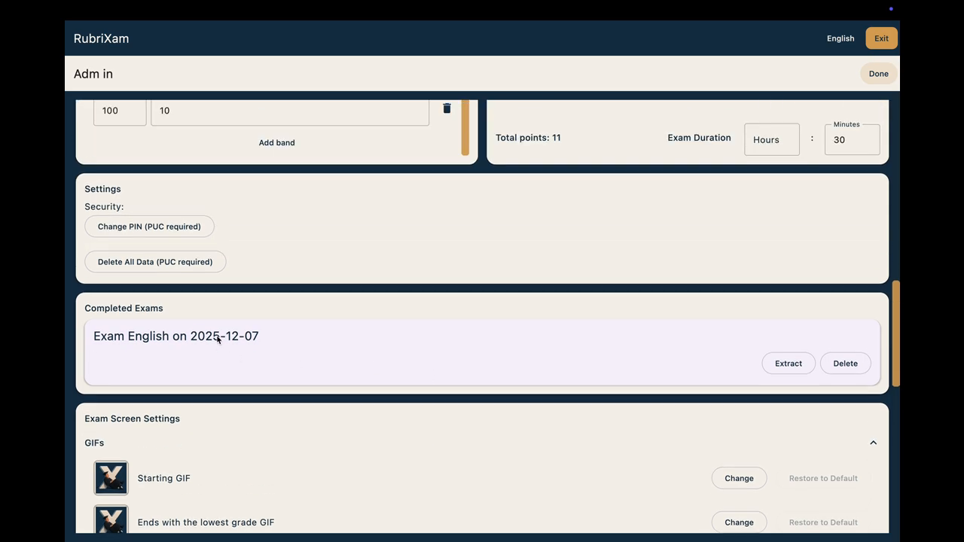
{"action": "scroll", "coordinate": [414, 331], "scroll_direction": "down", "scroll_amount": 1}
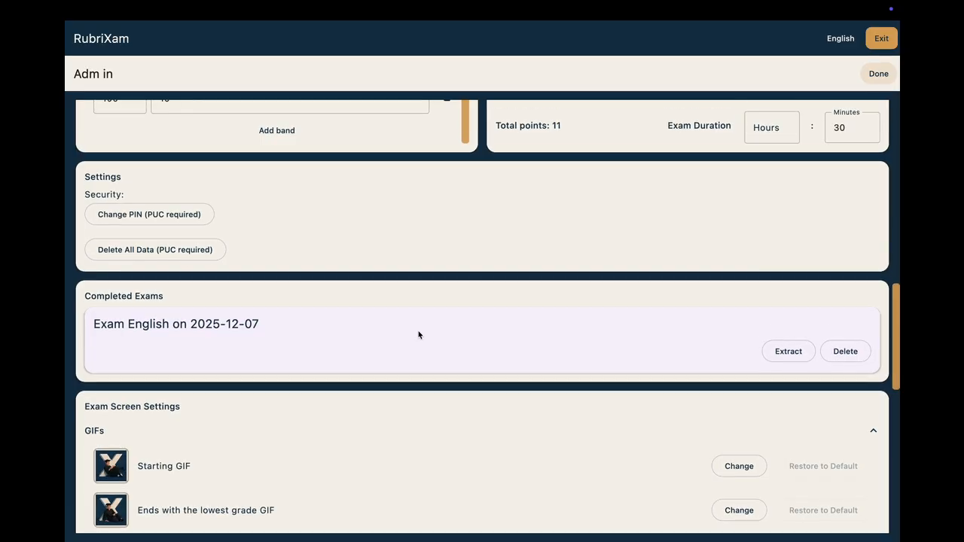
{"action": "left_click", "coordinate": [783, 353]}
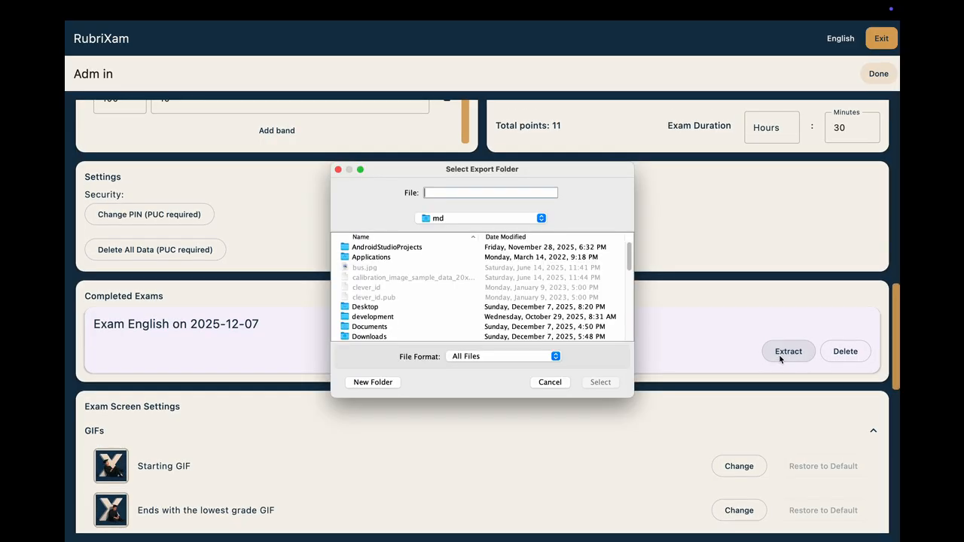
{"action": "left_click", "coordinate": [374, 309]}
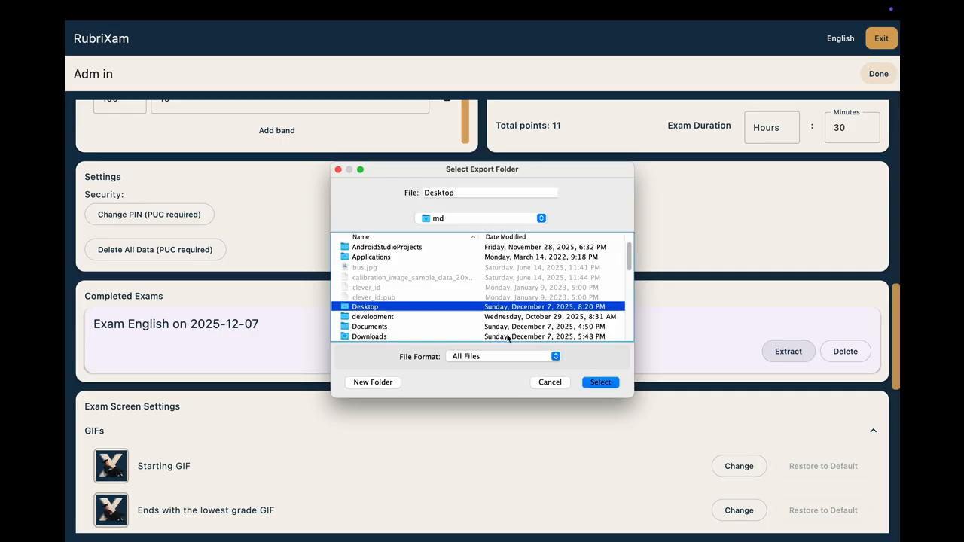
{"action": "left_click", "coordinate": [601, 382]}
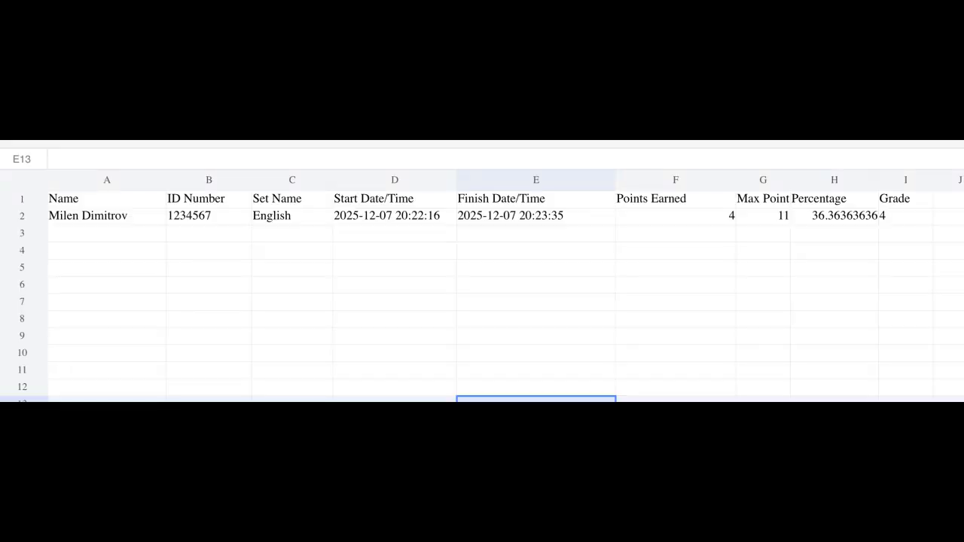